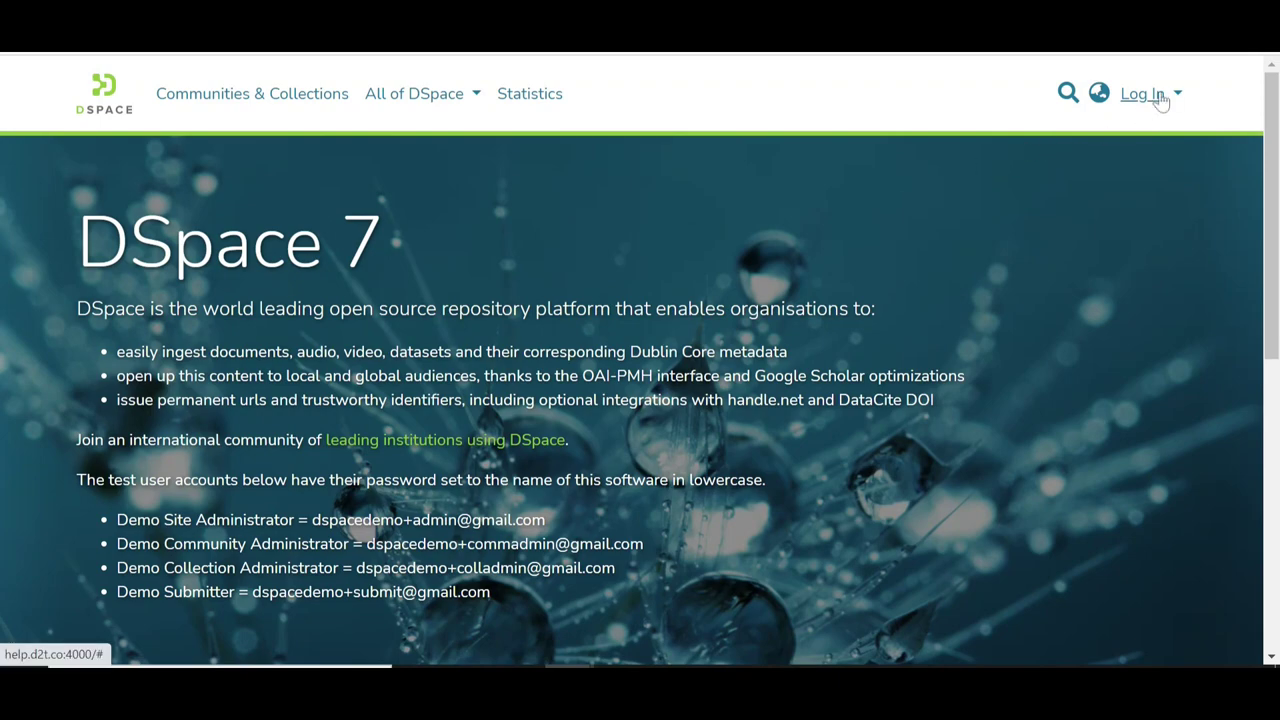
Sign in with the demo administrator account and its password
{"action": "left_click", "coordinate": [1158, 96]}
{"action": "left_click", "coordinate": [878, 203]}
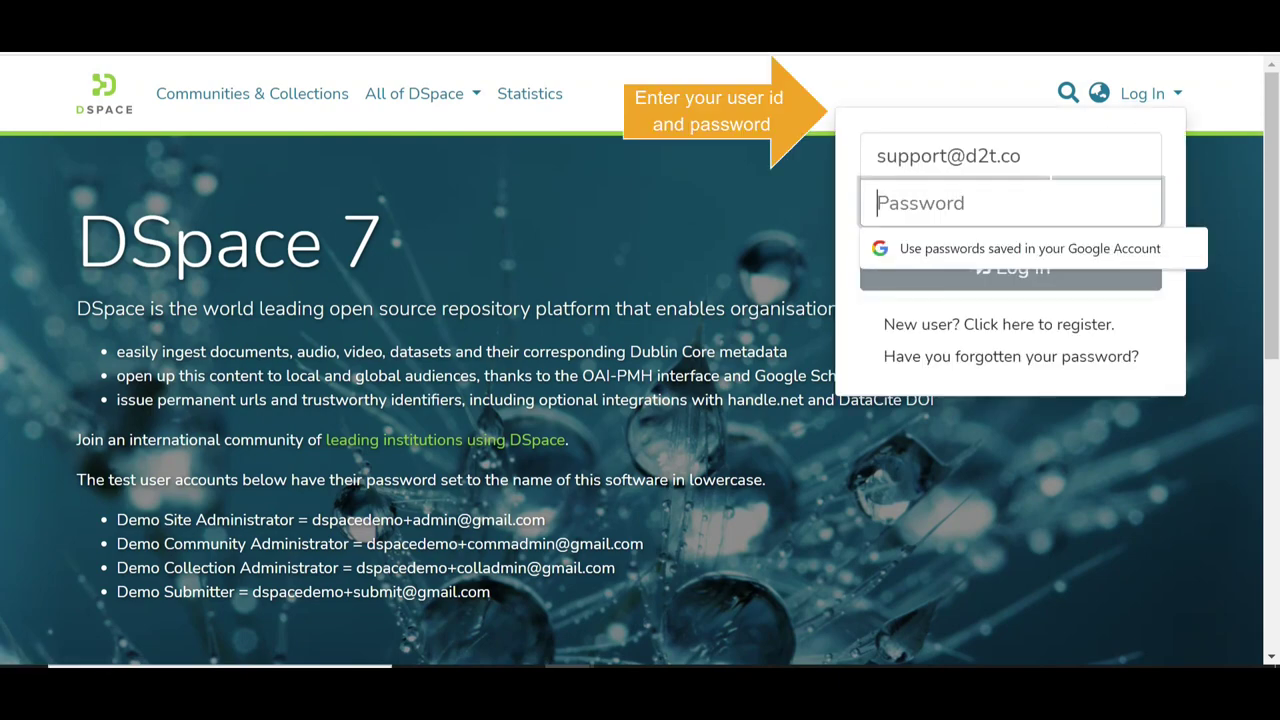
{"action": "type", "text": "dspace"}
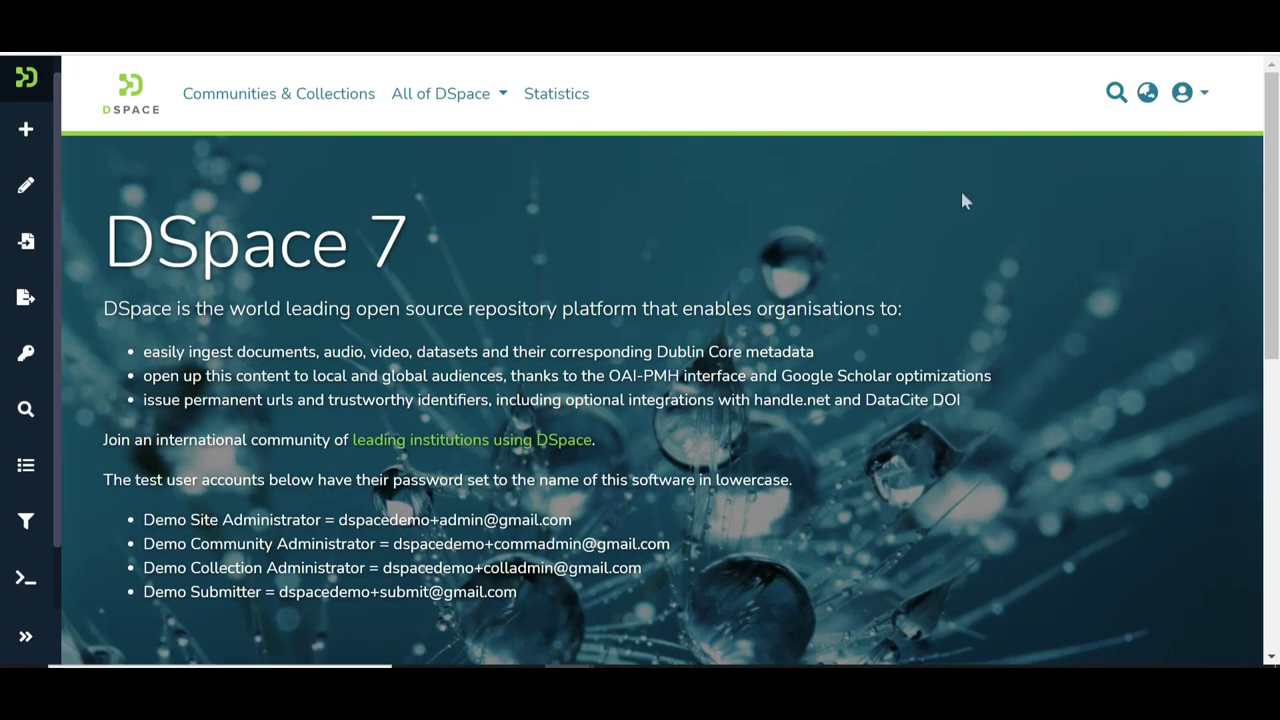
Open the History community's edit page via Management > Edit > Community
{"action": "left_click", "coordinate": [22, 190]}
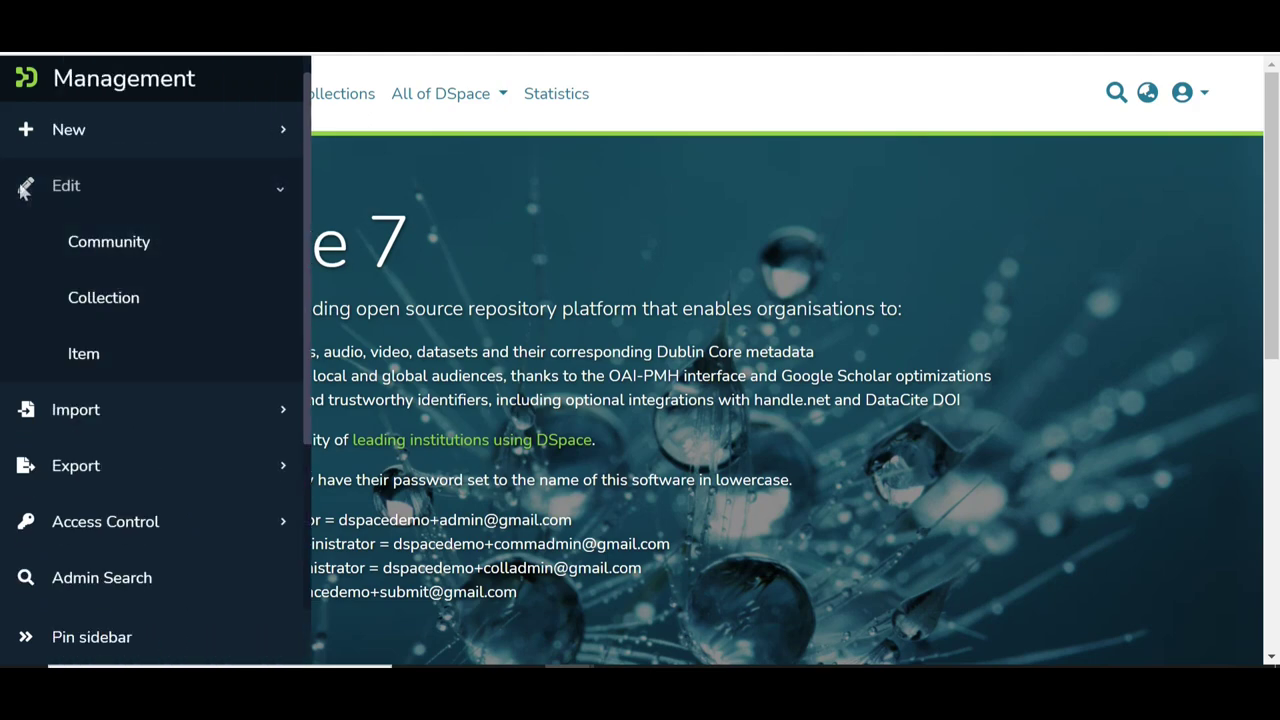
{"action": "left_click", "coordinate": [112, 250]}
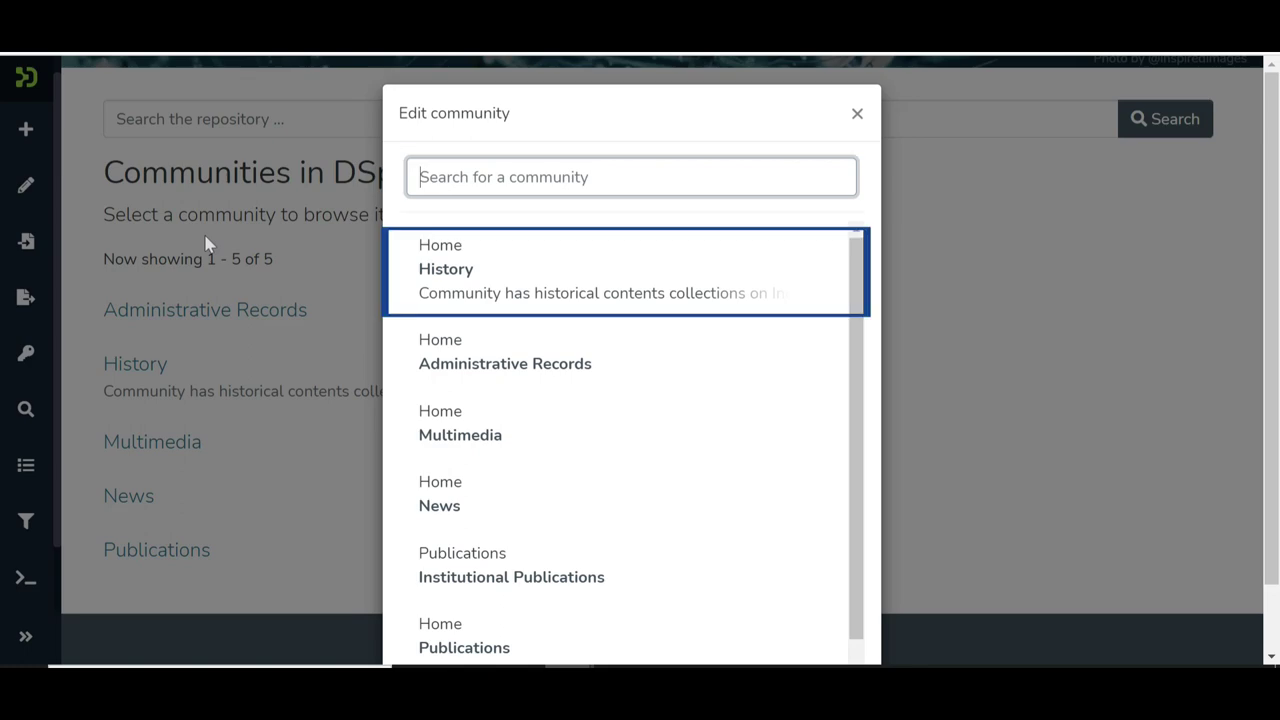
{"action": "left_click", "coordinate": [452, 270]}
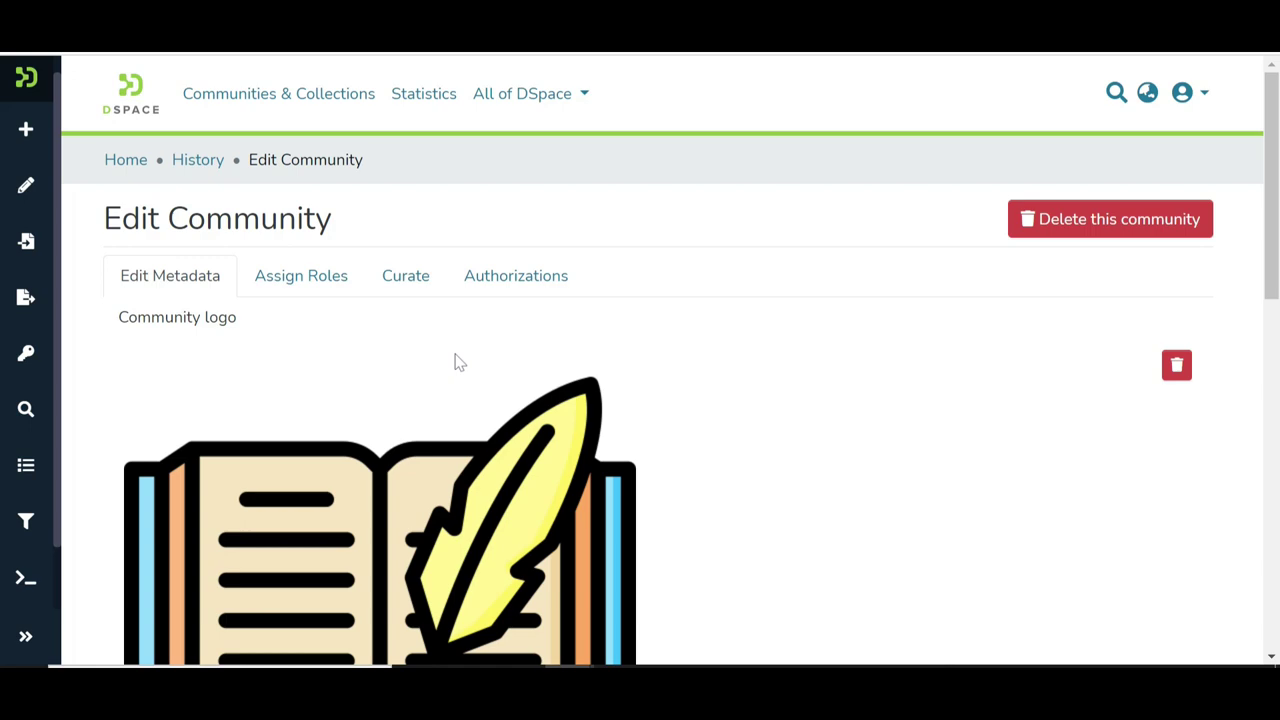
{"action": "scroll", "coordinate": [455, 362], "scroll_direction": "down", "scroll_amount": 1}
{"action": "scroll", "coordinate": [455, 362], "scroll_direction": "down", "scroll_amount": 1}
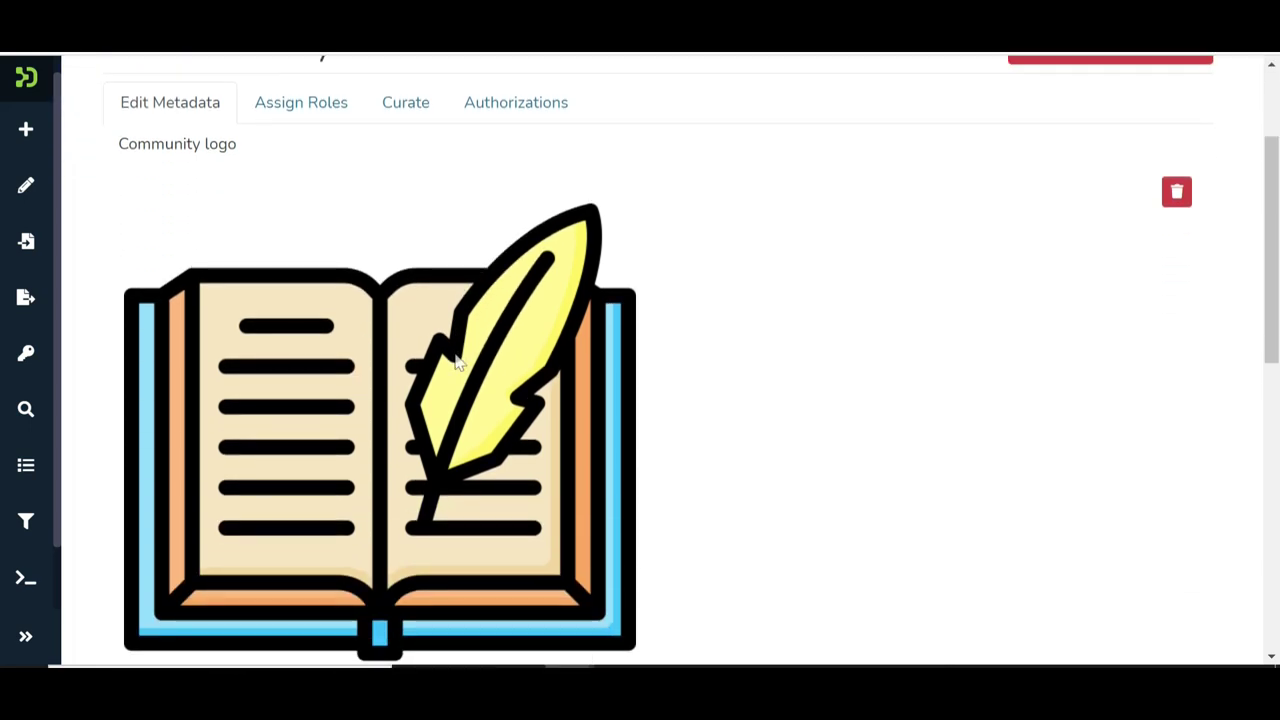
{"action": "scroll", "coordinate": [455, 362], "scroll_direction": "down", "scroll_amount": 3}
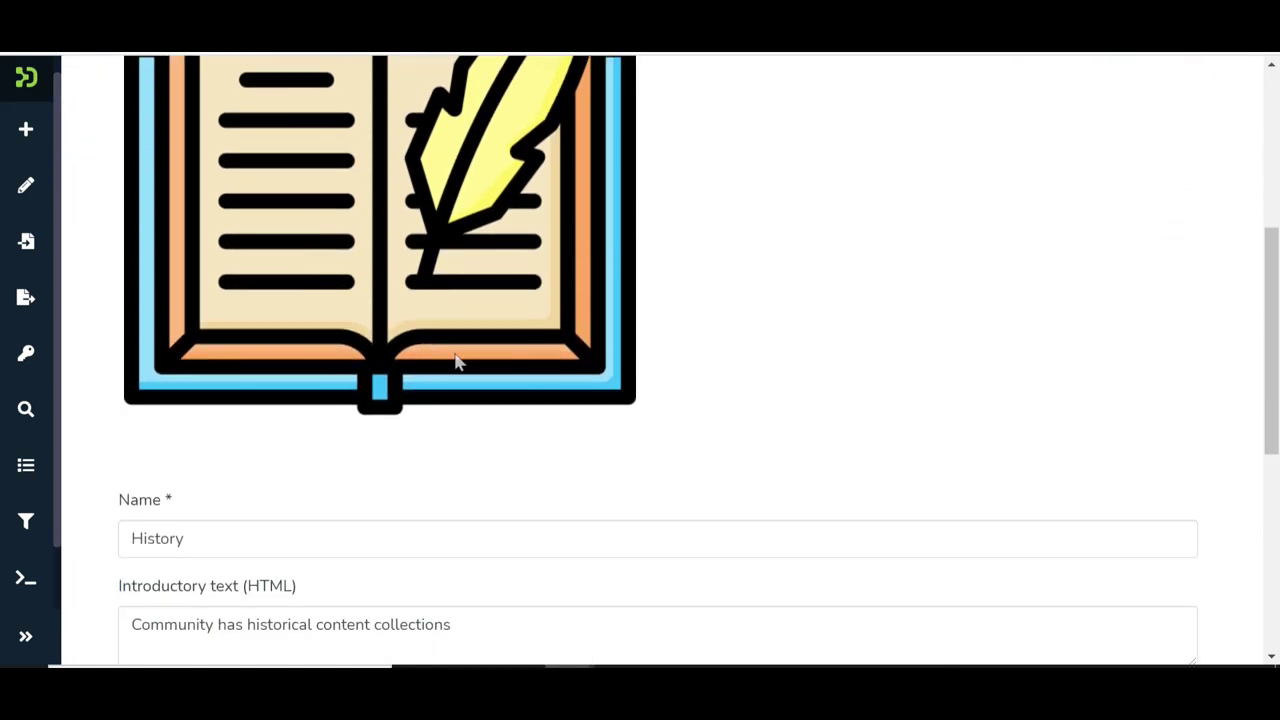
{"action": "scroll", "coordinate": [455, 362], "scroll_direction": "down", "scroll_amount": 2}
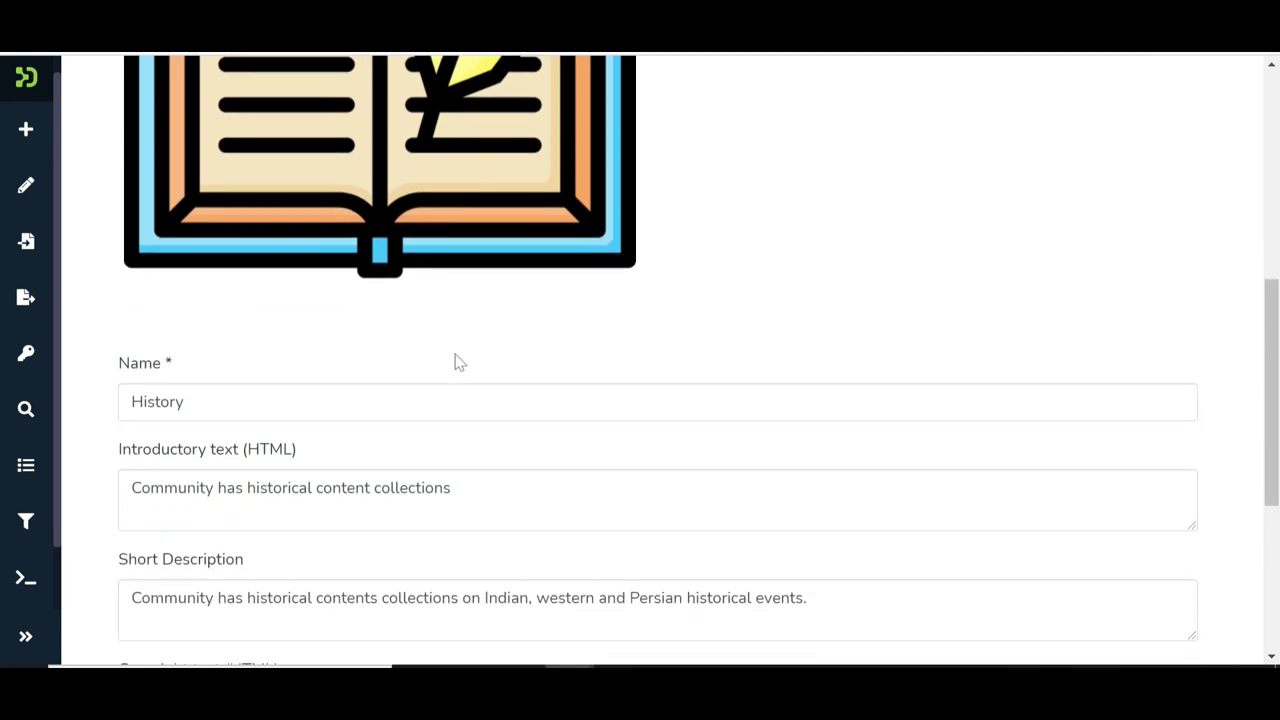
{"action": "scroll", "coordinate": [455, 362], "scroll_direction": "down", "scroll_amount": 3}
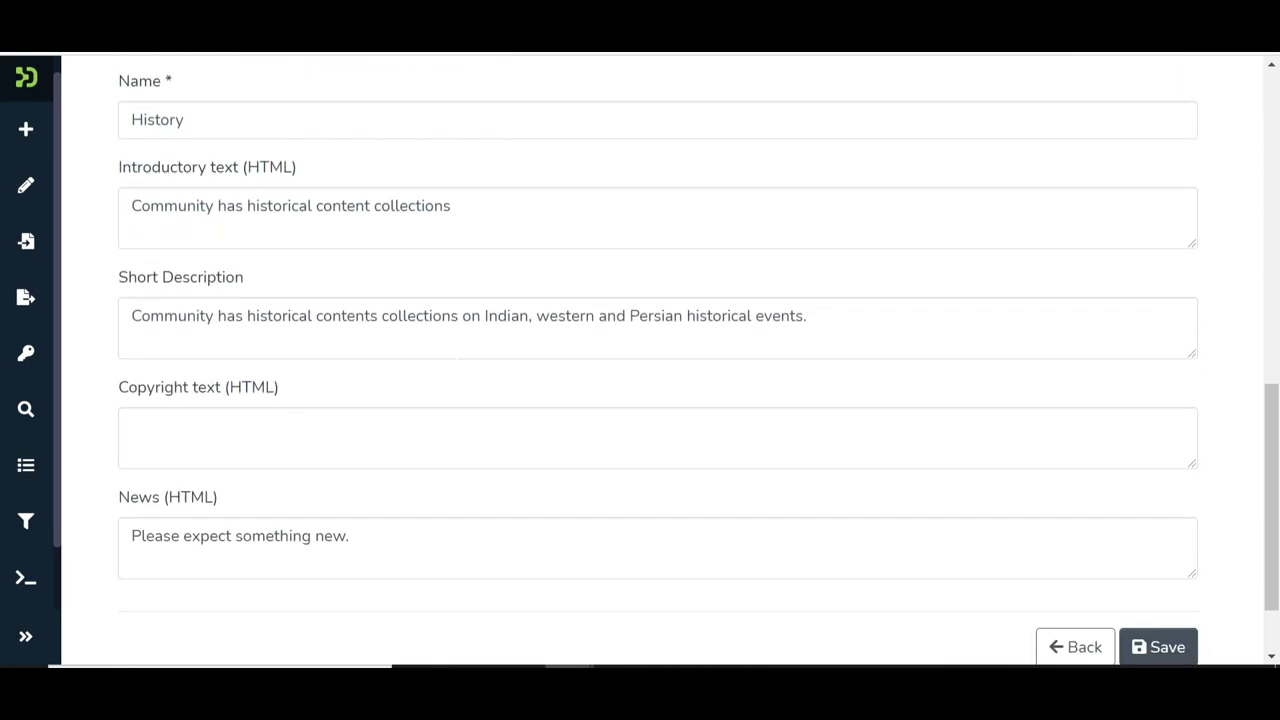
Replace the community name History with 'Modern History' and save
{"action": "left_click", "coordinate": [184, 118]}
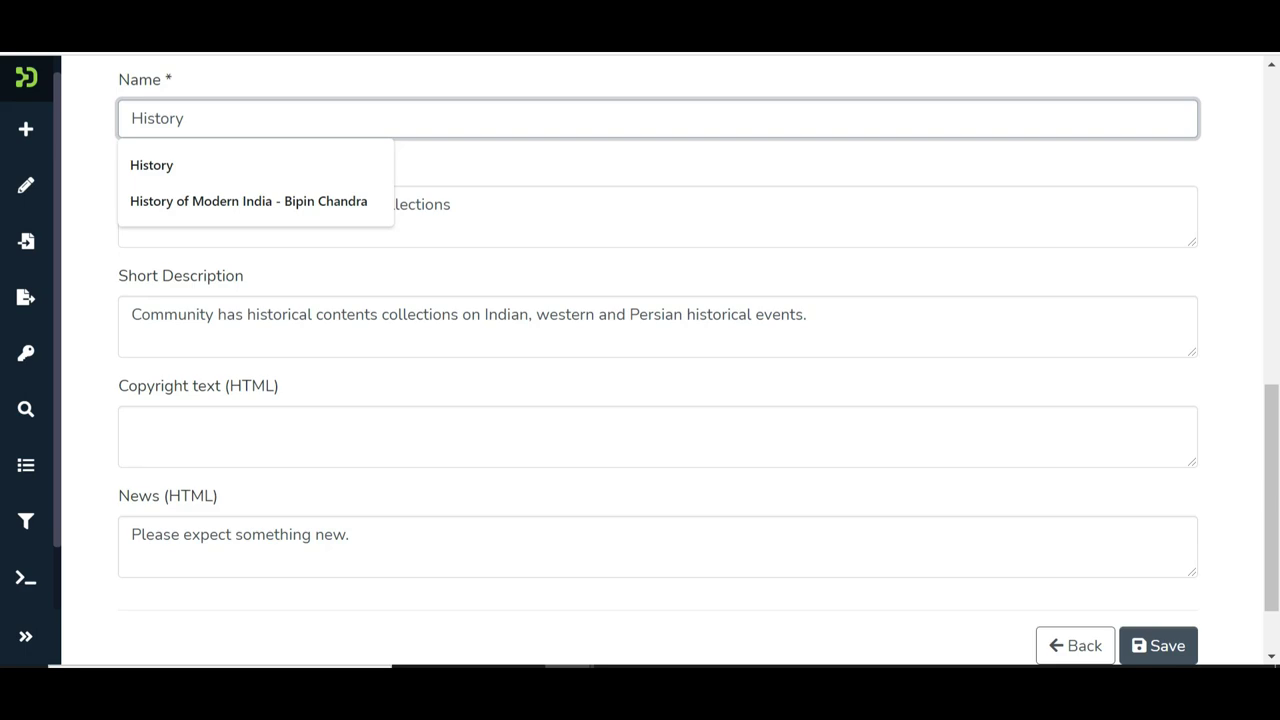
{"action": "key", "text": "ctrl+a"}
{"action": "type", "text": "Modern"}
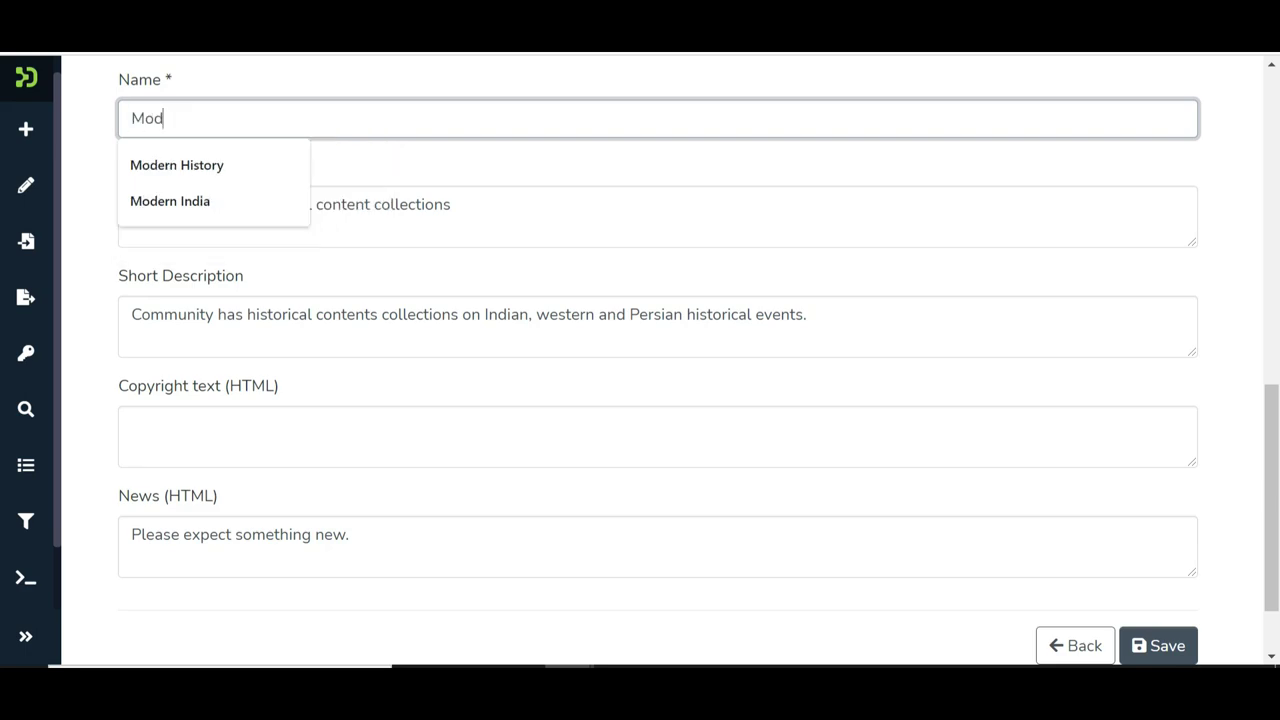
{"action": "left_click", "coordinate": [226, 168]}
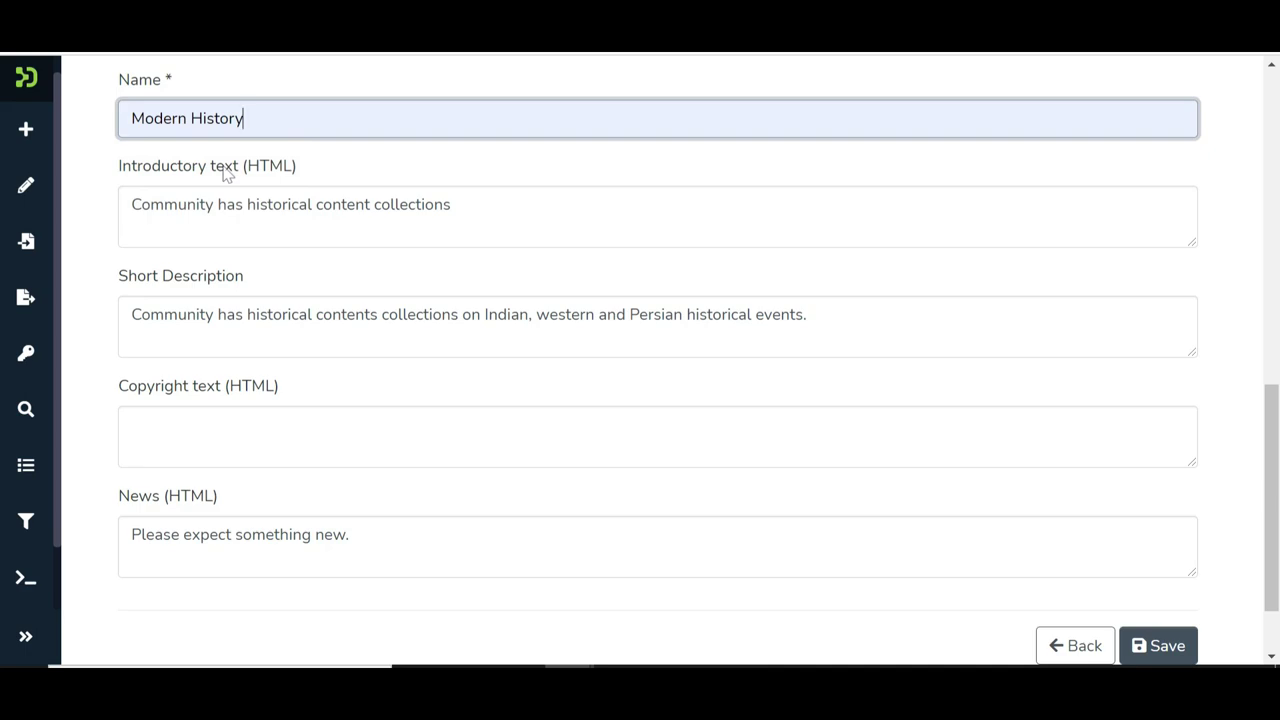
{"action": "scroll", "coordinate": [303, 302], "scroll_direction": "down", "scroll_amount": 1}
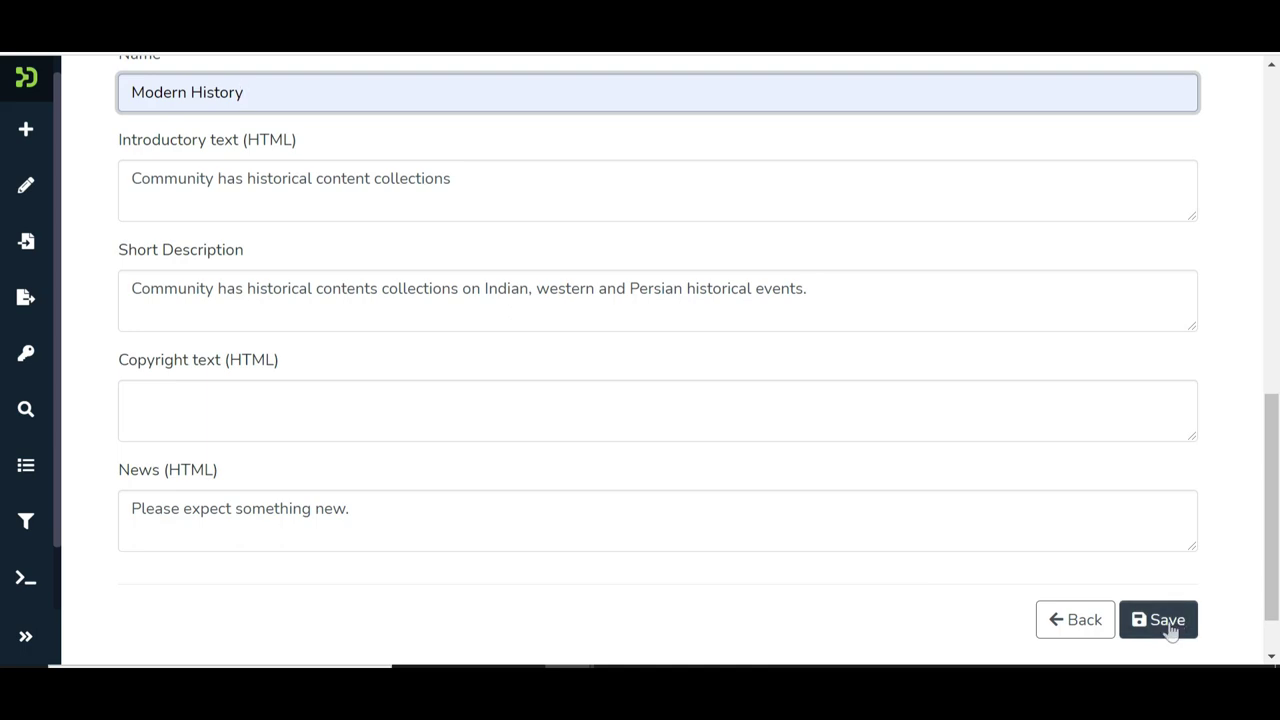
{"action": "left_click", "coordinate": [1171, 628]}
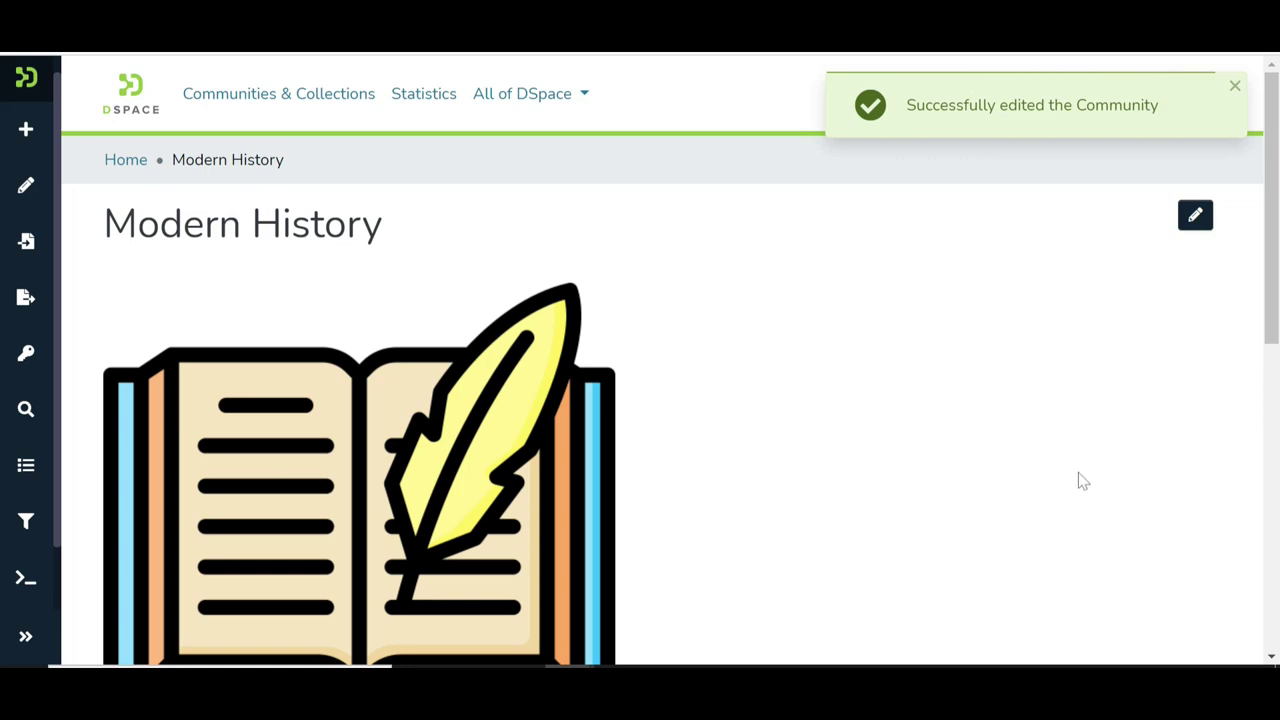
Open the Modern History community's edit page with the pencil button
{"action": "left_click", "coordinate": [1196, 217]}
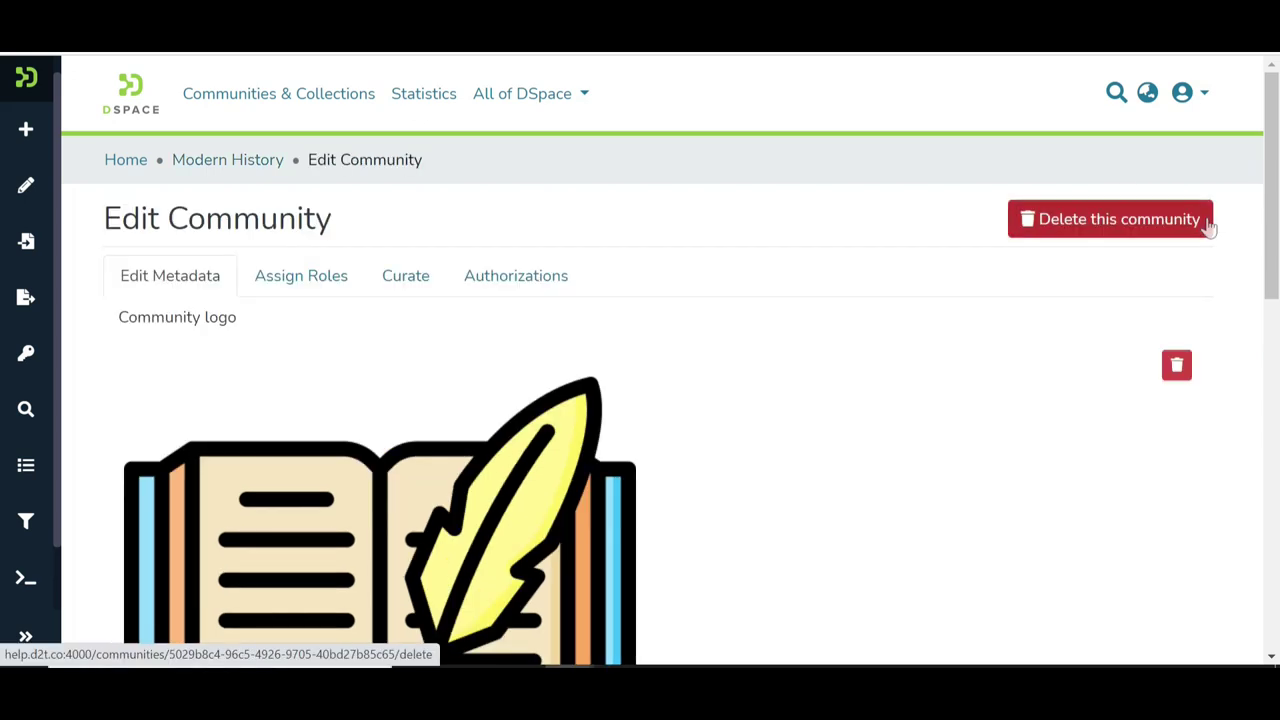
Create an Administrators group for Modern History under Assign Roles
{"action": "left_click", "coordinate": [298, 283]}
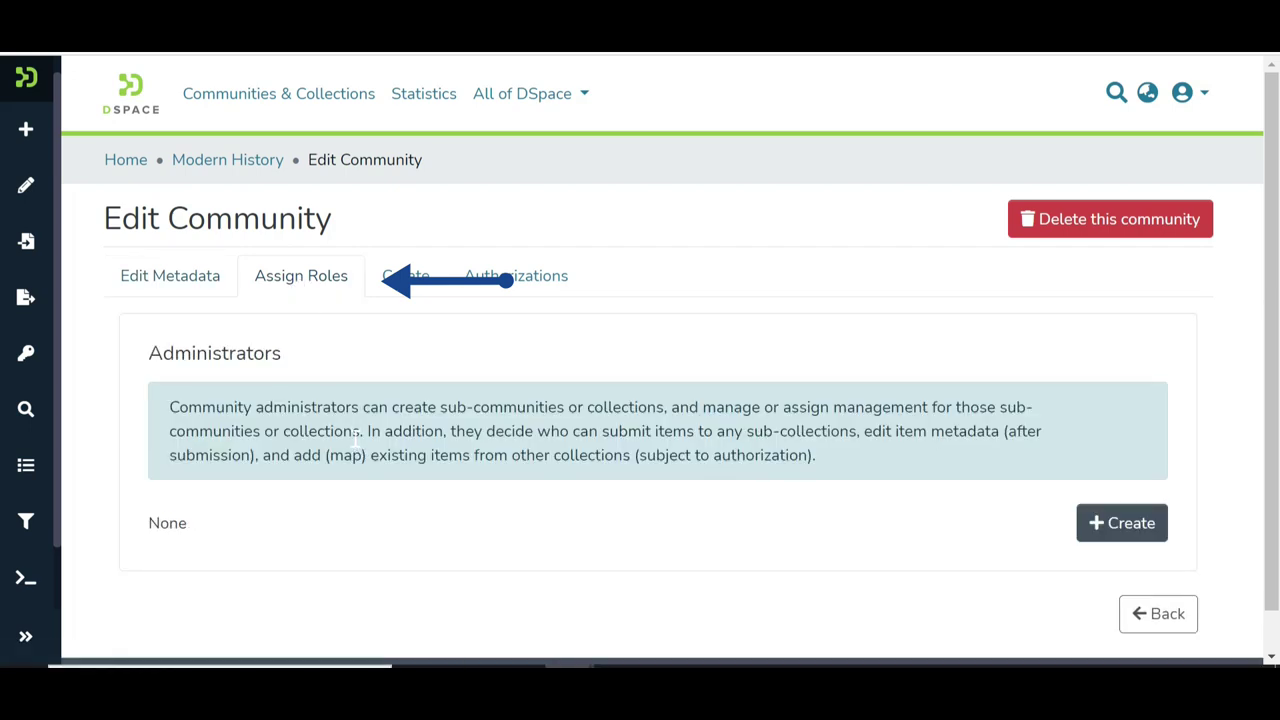
{"action": "scroll", "coordinate": [357, 440], "scroll_direction": "down", "scroll_amount": 1}
{"action": "scroll", "coordinate": [357, 440], "scroll_direction": "up", "scroll_amount": 1}
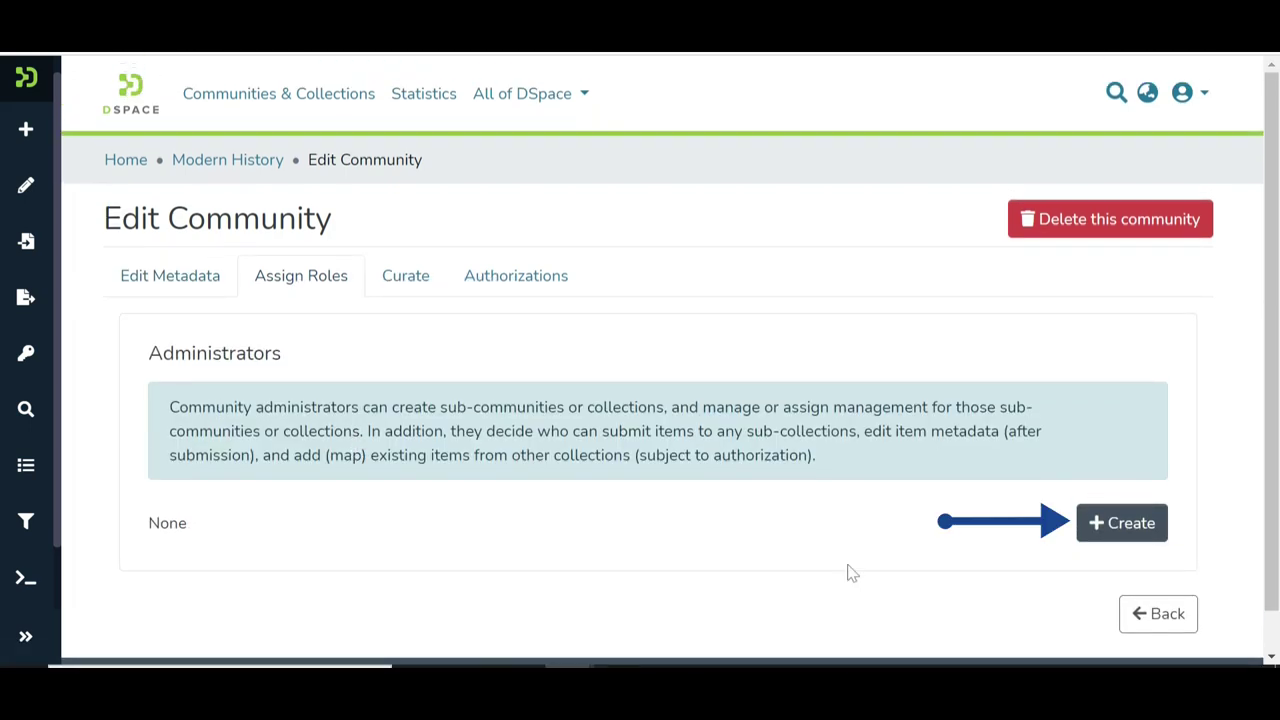
{"action": "left_click", "coordinate": [1128, 534]}
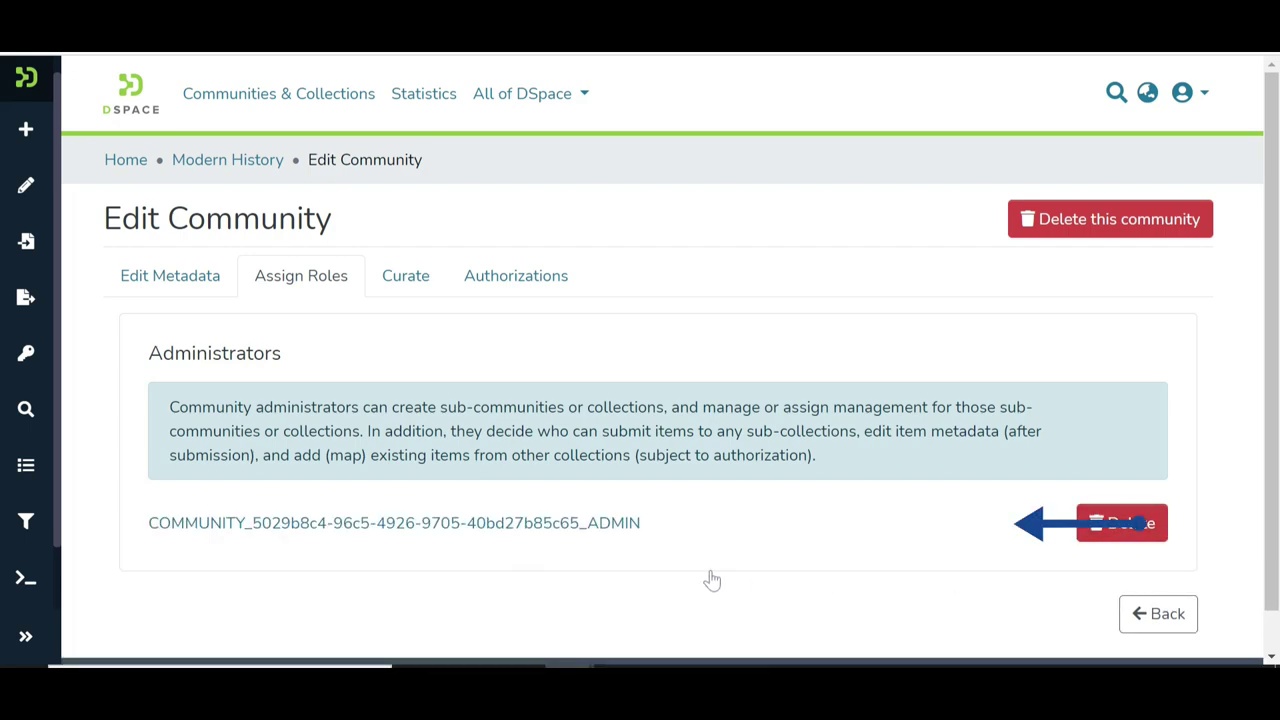
Add the third-listed DSquare Technologies user as a member of the new ADMIN group
{"action": "left_click", "coordinate": [583, 539]}
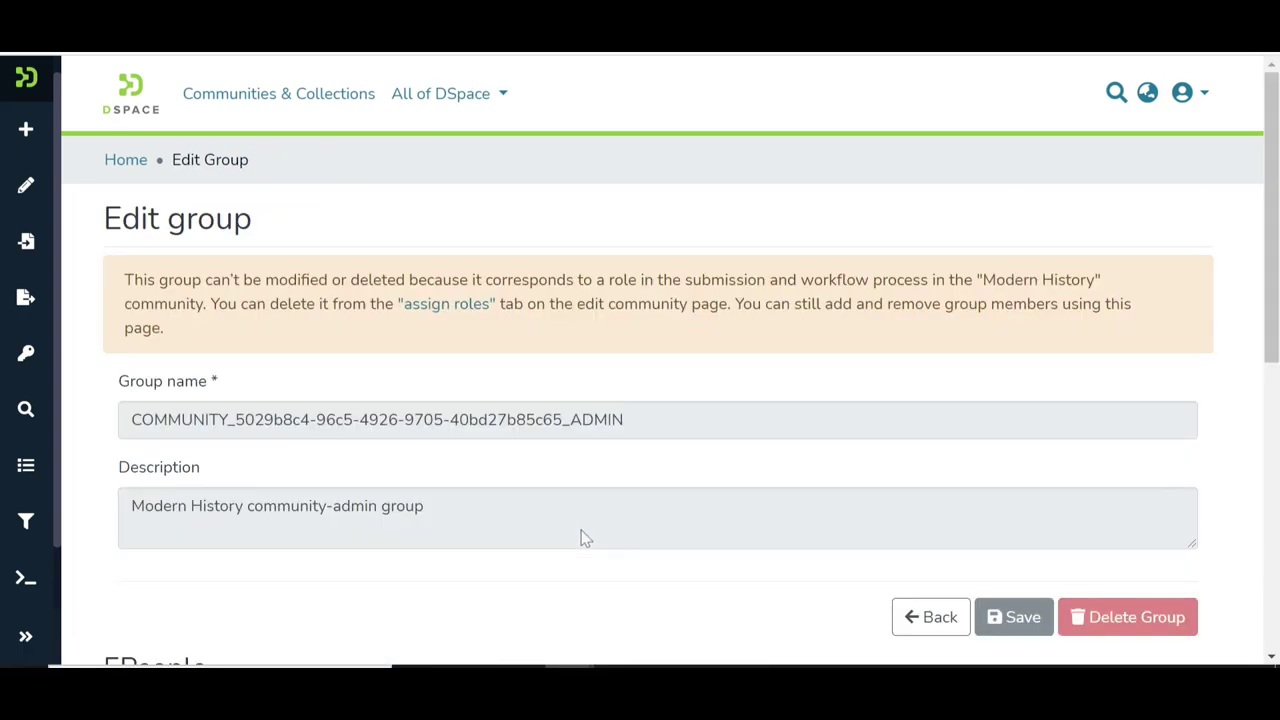
{"action": "scroll", "coordinate": [585, 538], "scroll_direction": "down", "scroll_amount": 5}
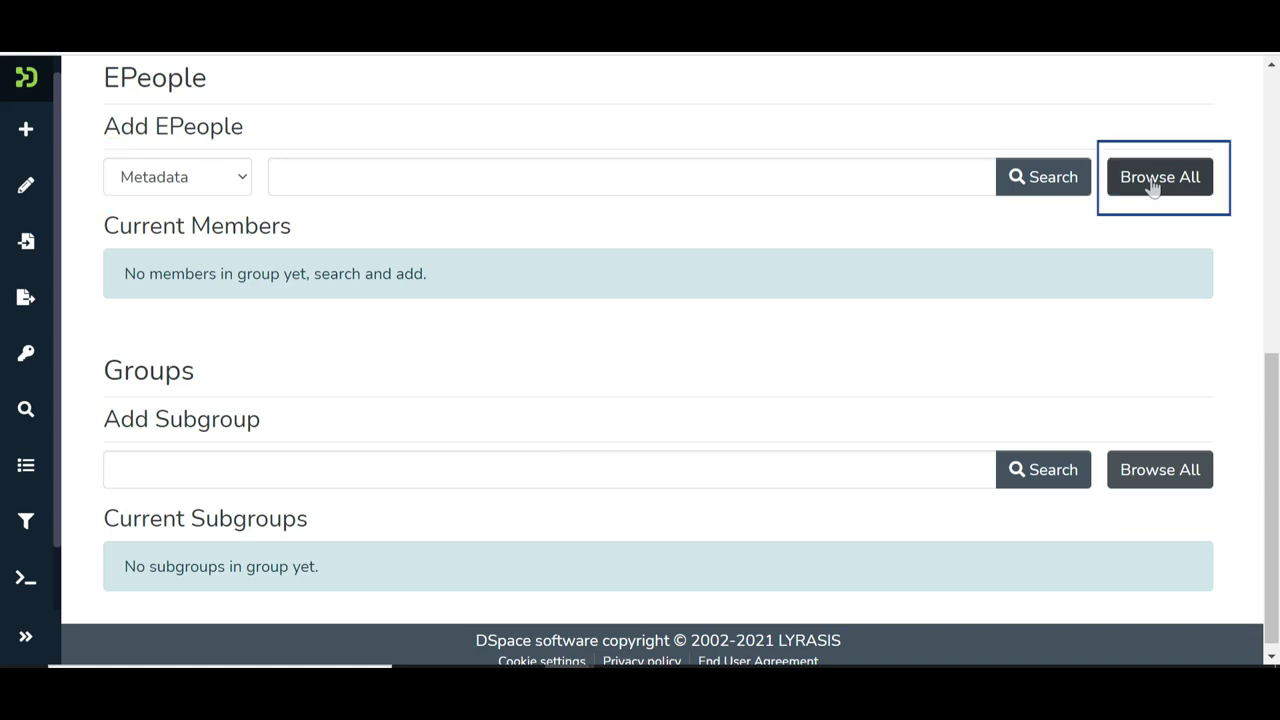
{"action": "left_click", "coordinate": [1153, 187]}
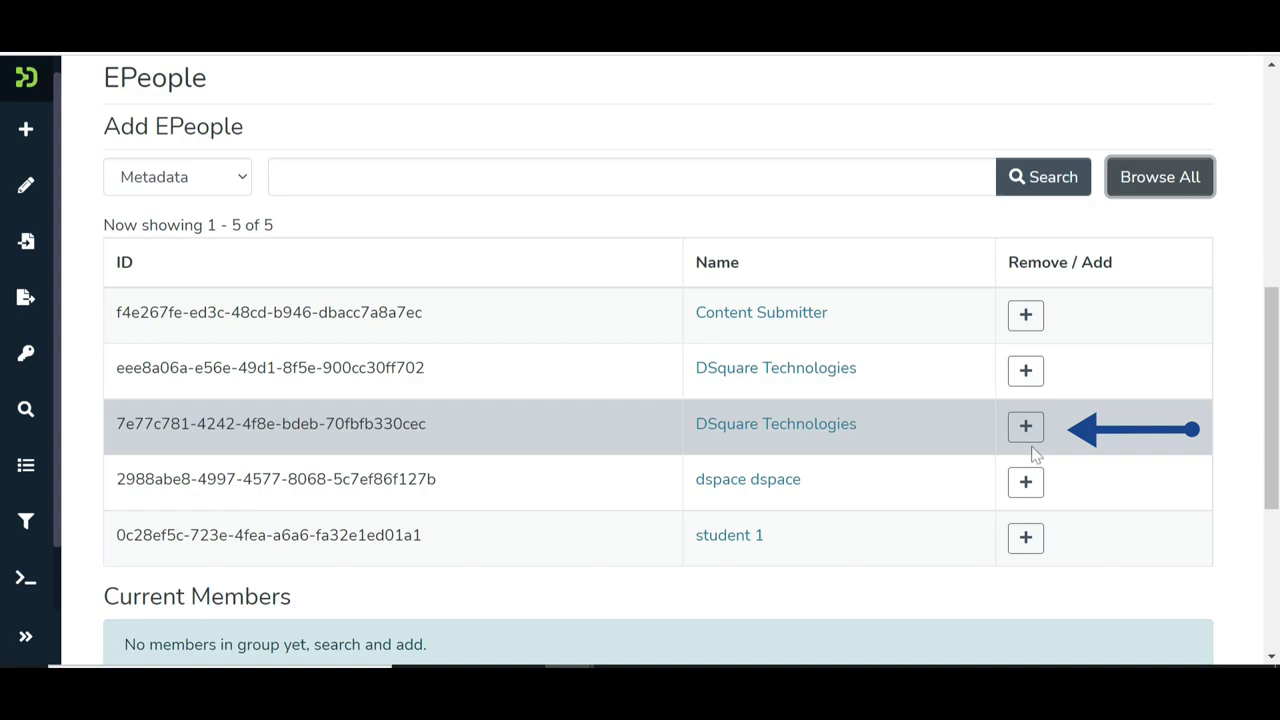
{"action": "left_click", "coordinate": [1030, 430]}
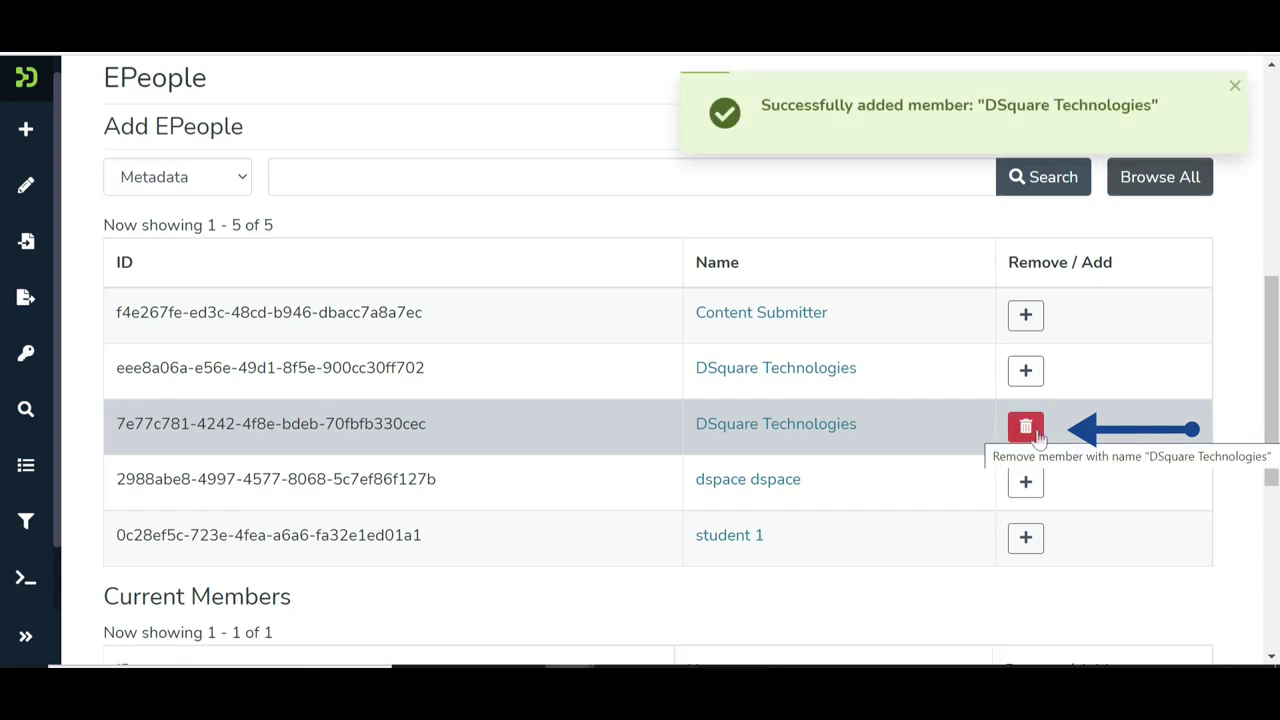
{"action": "scroll", "coordinate": [943, 374], "scroll_direction": "down", "scroll_amount": 2}
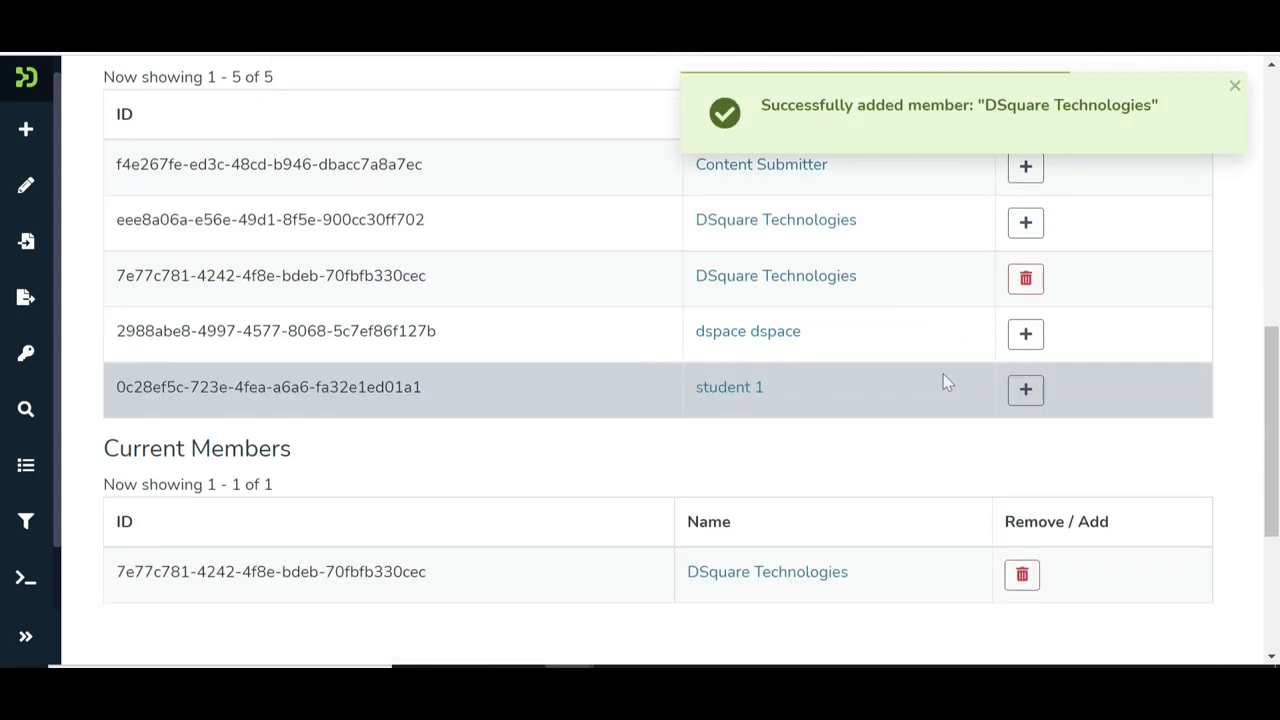
{"action": "scroll", "coordinate": [943, 374], "scroll_direction": "down", "scroll_amount": 3}
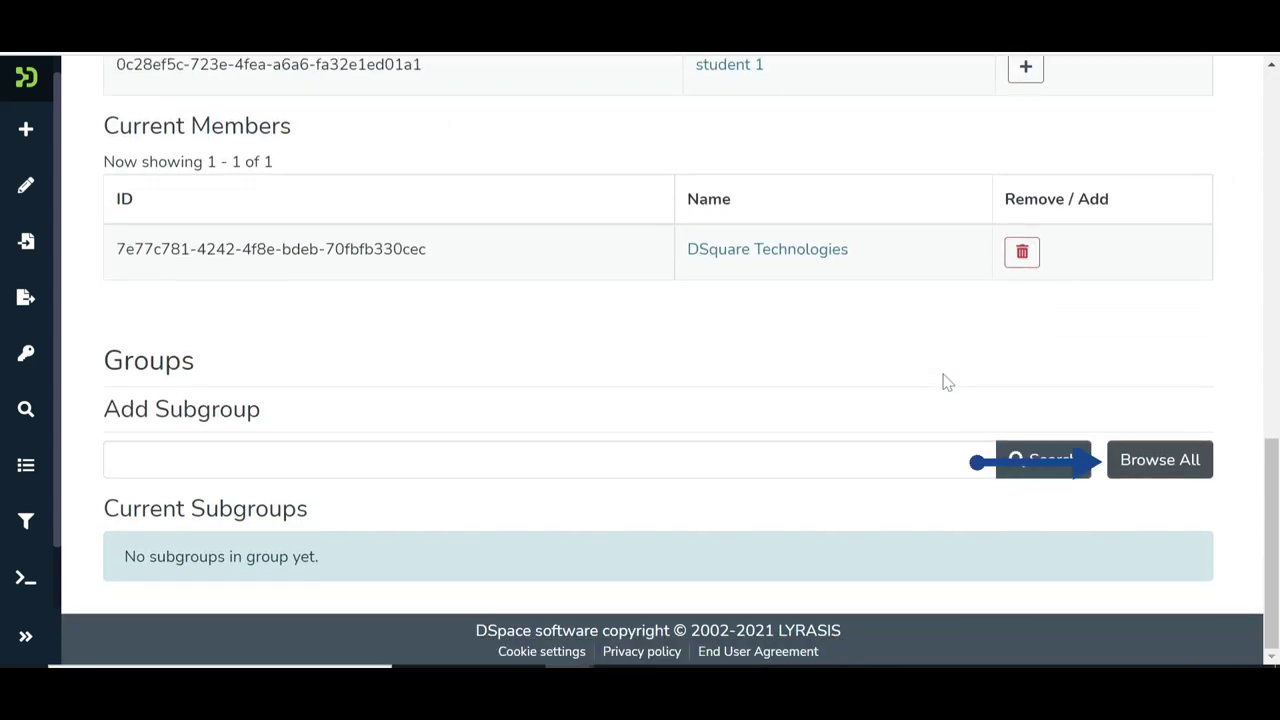
Add the 002_Faculty group to the admin group's Current Subgroups
{"action": "left_click", "coordinate": [1152, 468]}
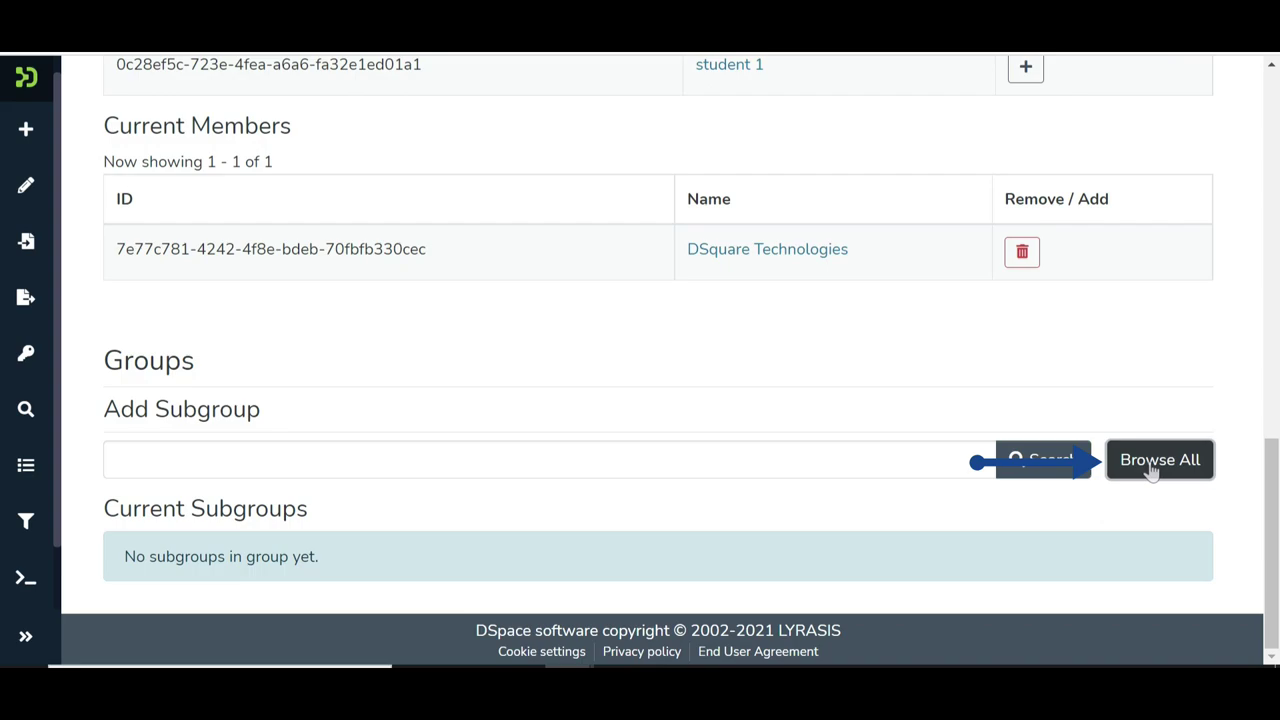
{"action": "scroll", "coordinate": [890, 560], "scroll_direction": "down", "scroll_amount": 2}
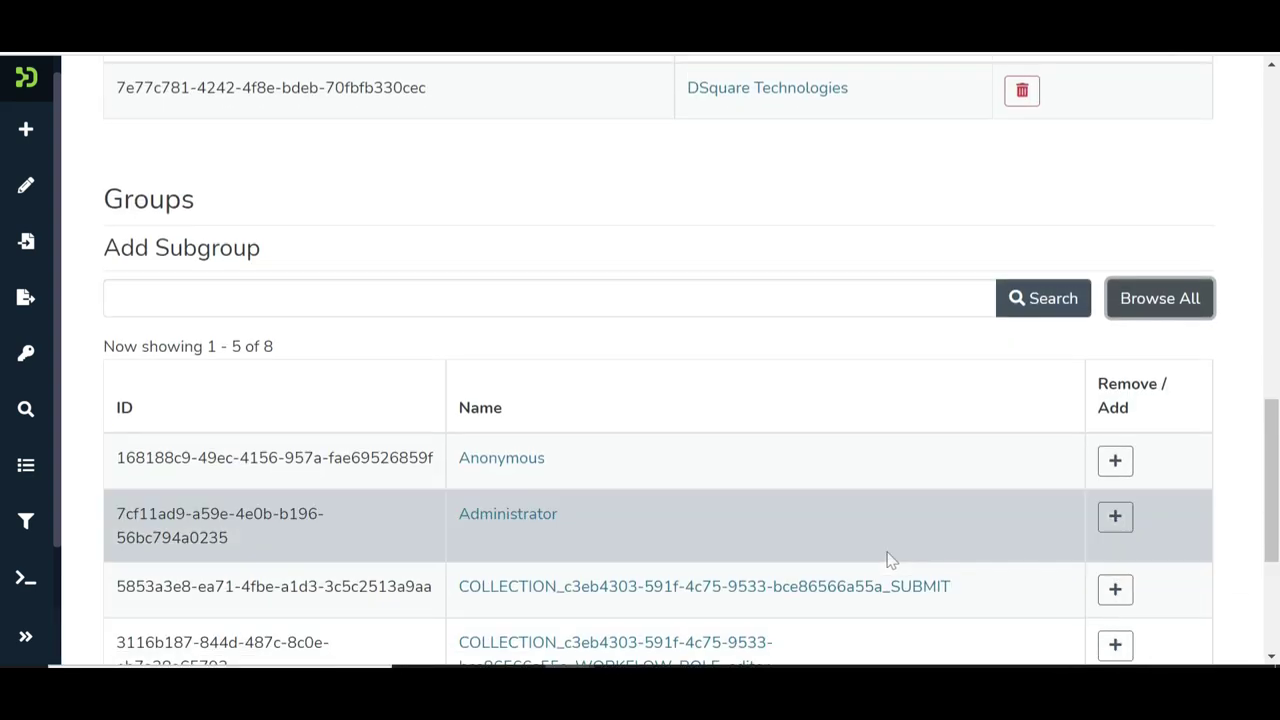
{"action": "scroll", "coordinate": [890, 560], "scroll_direction": "down", "scroll_amount": 4}
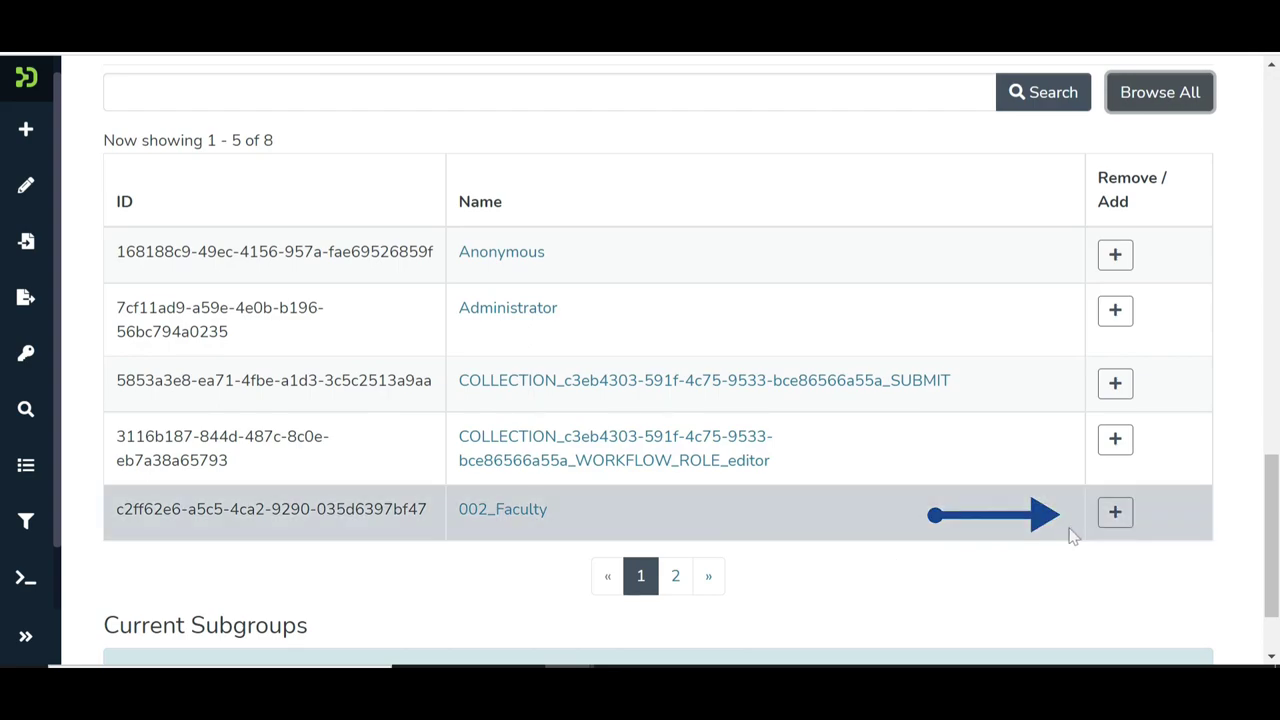
{"action": "left_click", "coordinate": [1120, 514]}
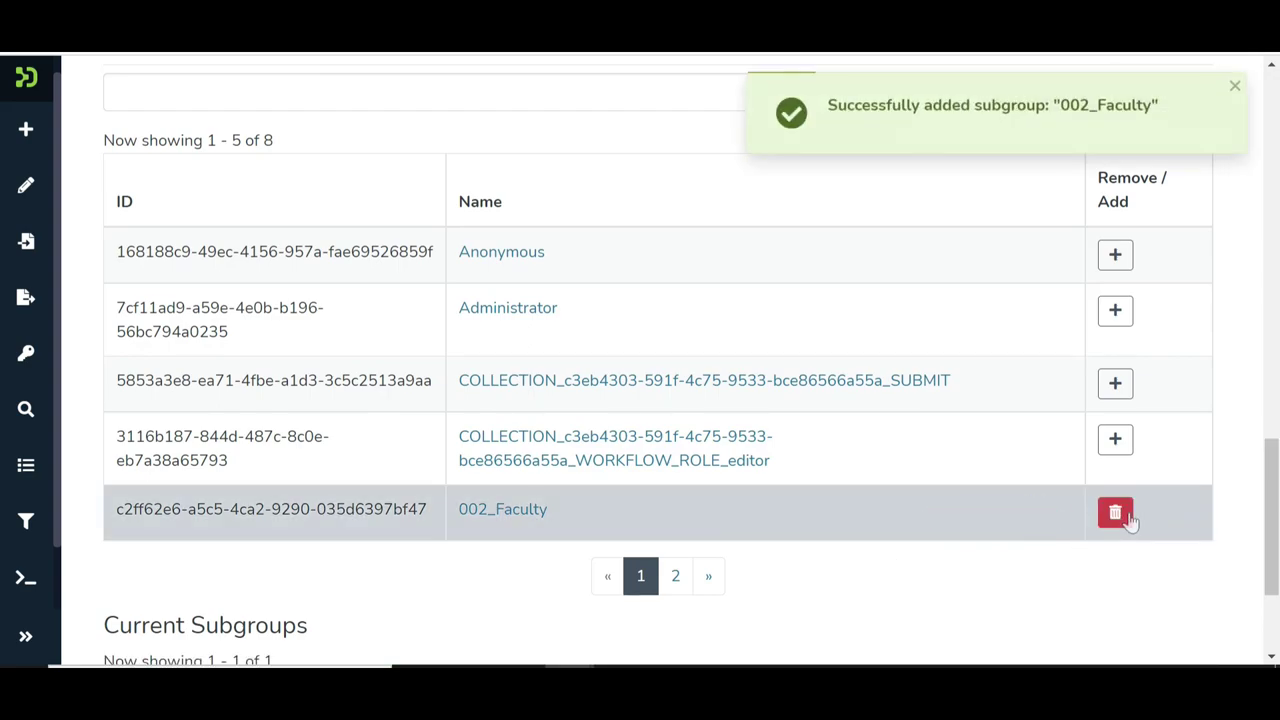
{"action": "scroll", "coordinate": [993, 553], "scroll_direction": "down", "scroll_amount": 4}
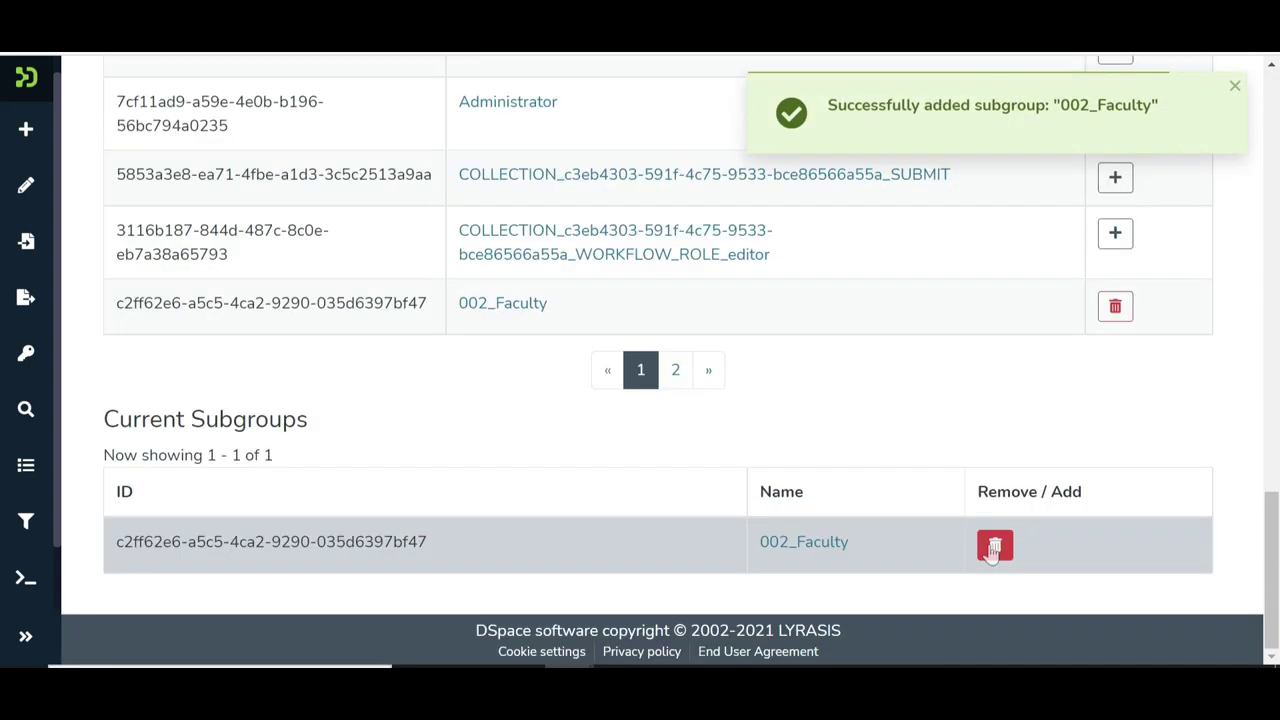
{"action": "scroll", "coordinate": [926, 572], "scroll_direction": "up", "scroll_amount": 10}
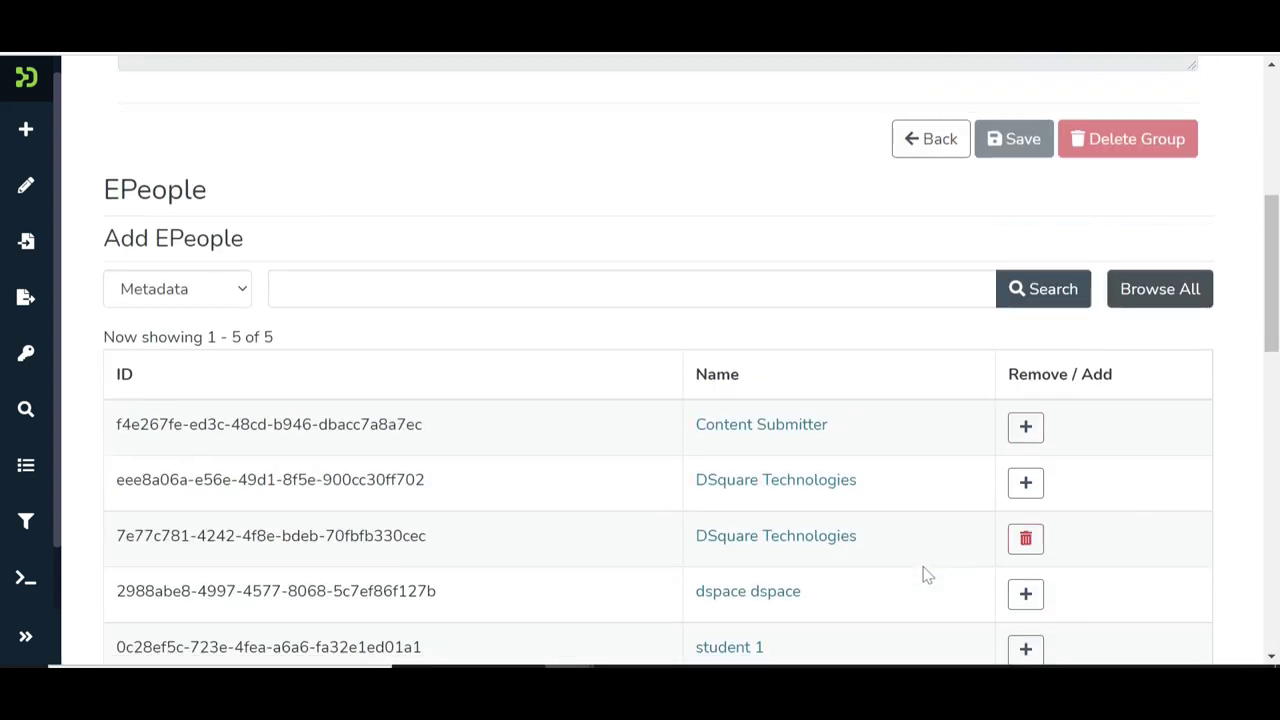
{"action": "scroll", "coordinate": [926, 574], "scroll_direction": "up", "scroll_amount": 5}
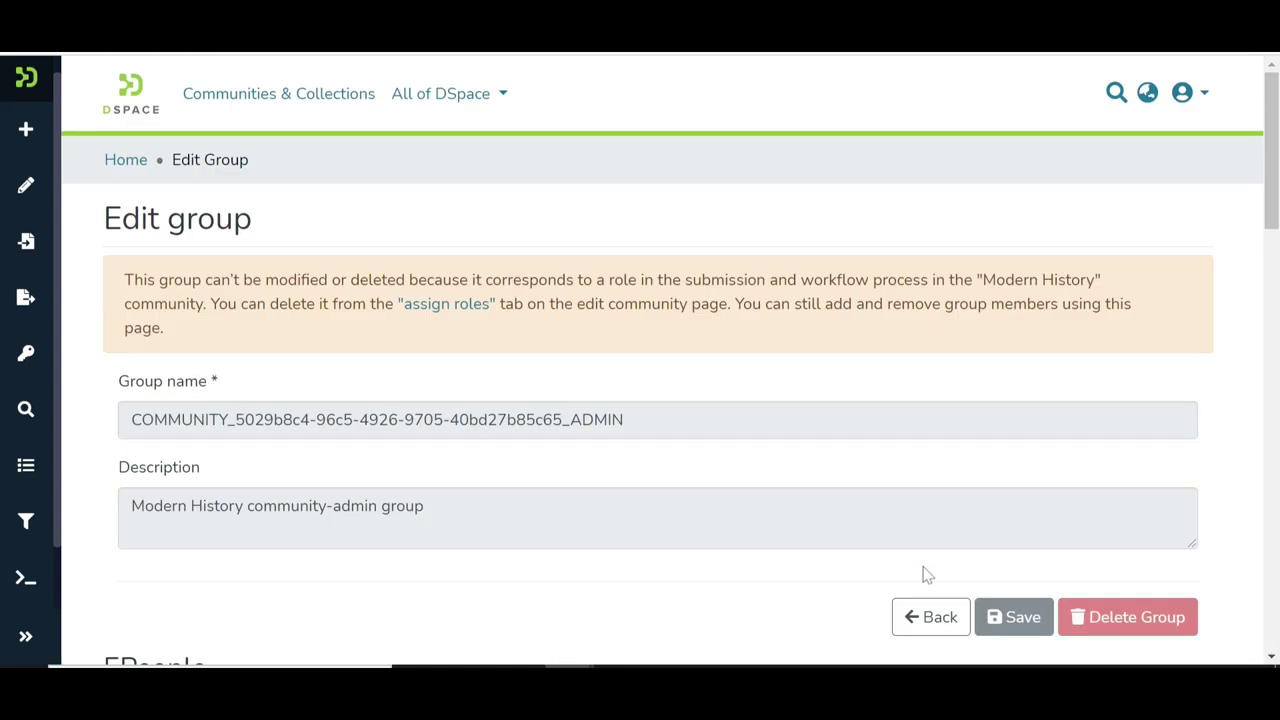
Show Modern History's Authorizations tab with its READ Anonymous and ADMIN policies
{"action": "left_click", "coordinate": [60, 190]}
{"action": "left_click", "coordinate": [89, 243]}
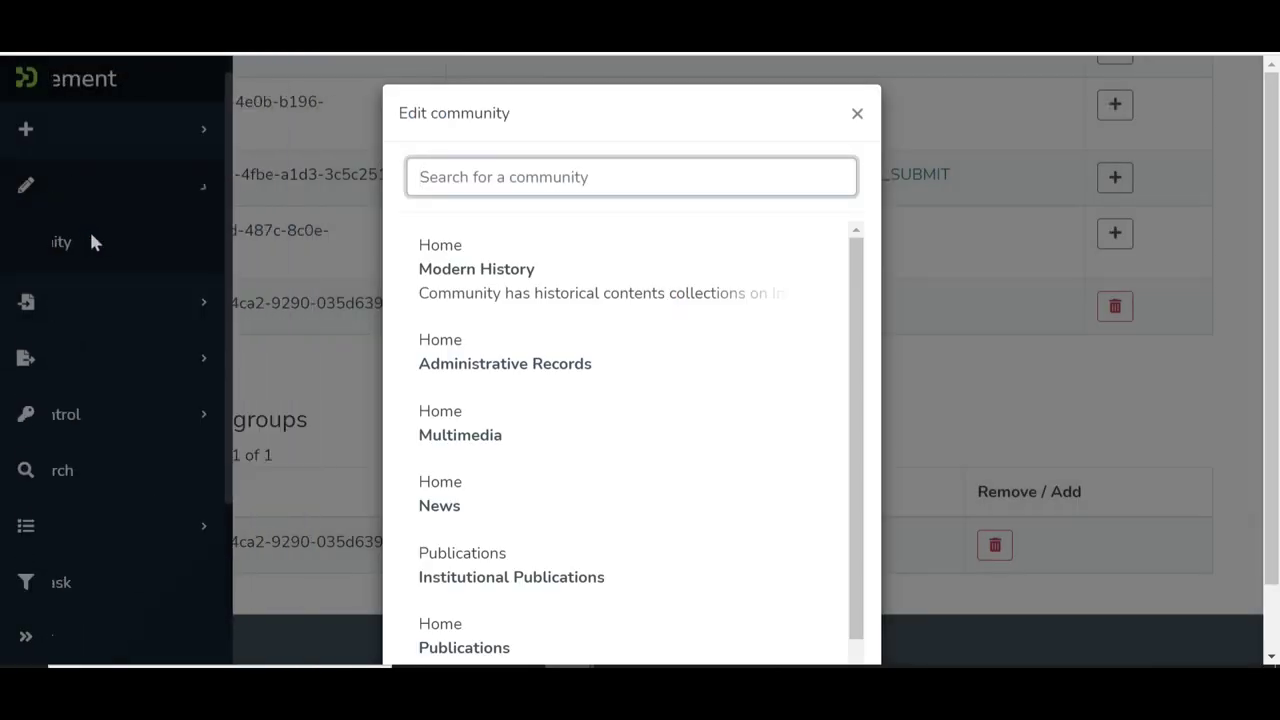
{"action": "left_click", "coordinate": [428, 270]}
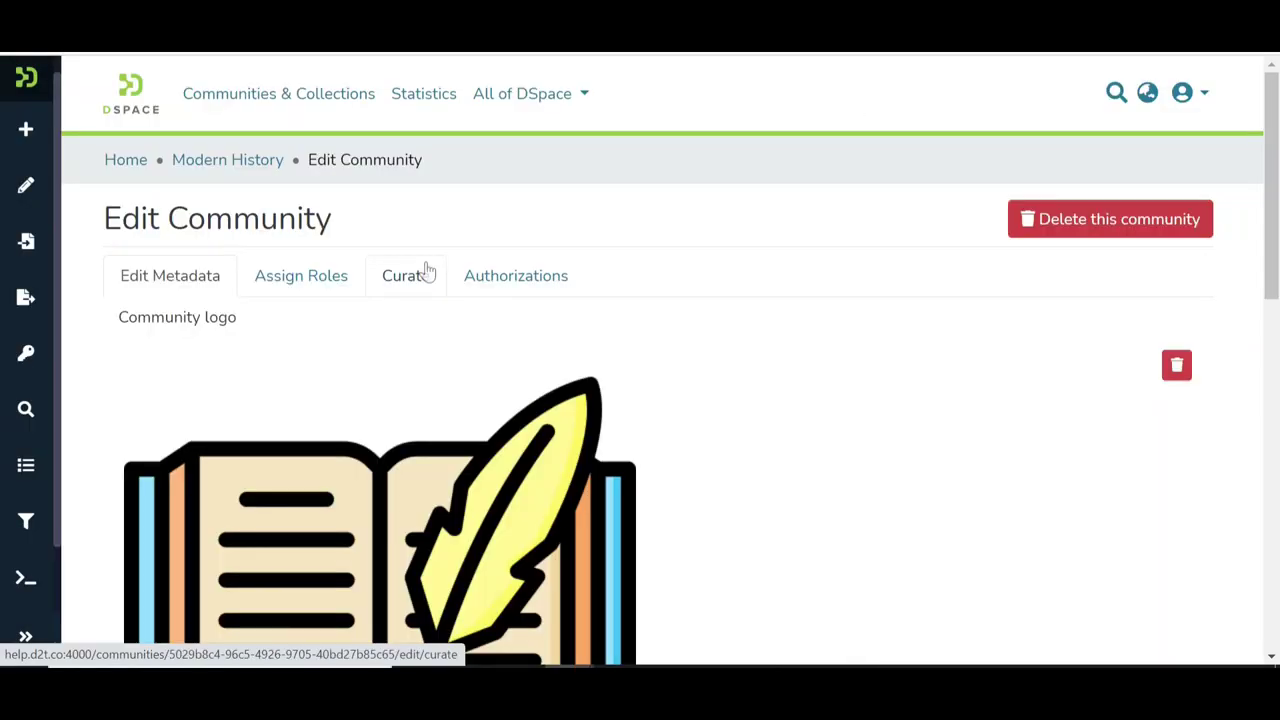
{"action": "left_click", "coordinate": [535, 273]}
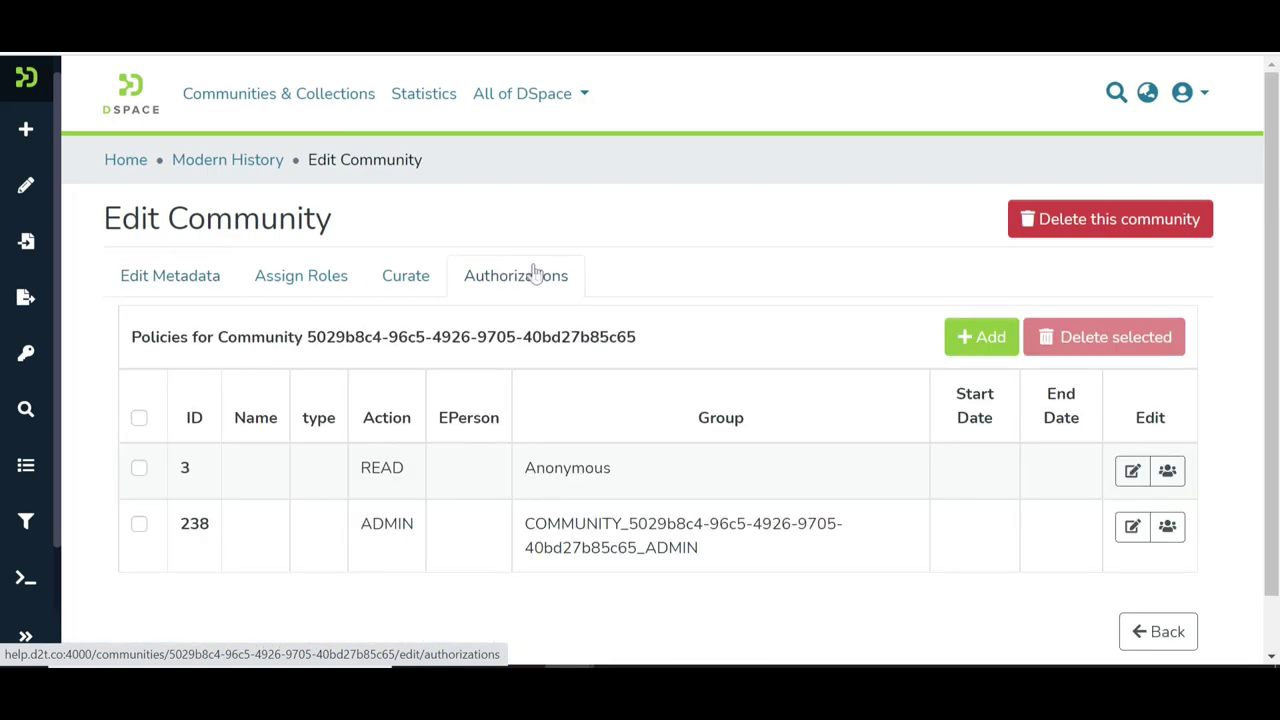
{"action": "scroll", "coordinate": [666, 634], "scroll_direction": "down", "scroll_amount": 1}
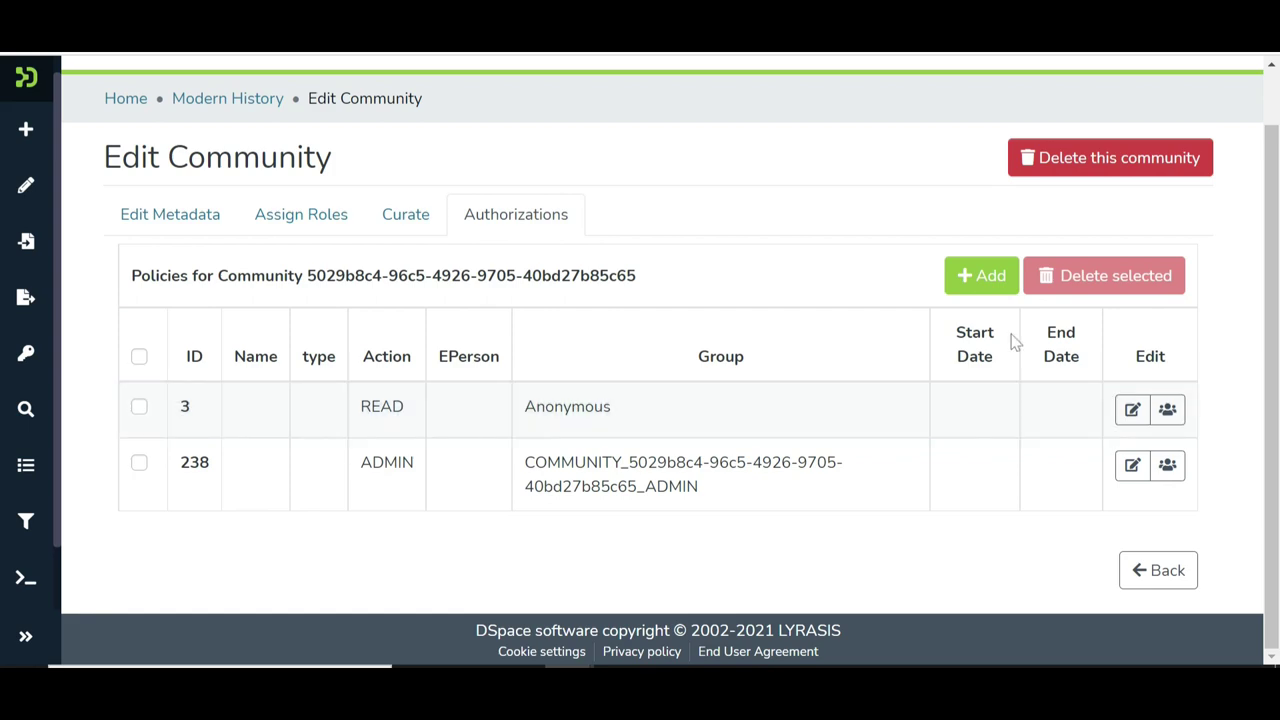
Add a new policy named 'Policy 1' described as 'This is a dummy policy'
{"action": "left_click", "coordinate": [985, 276]}
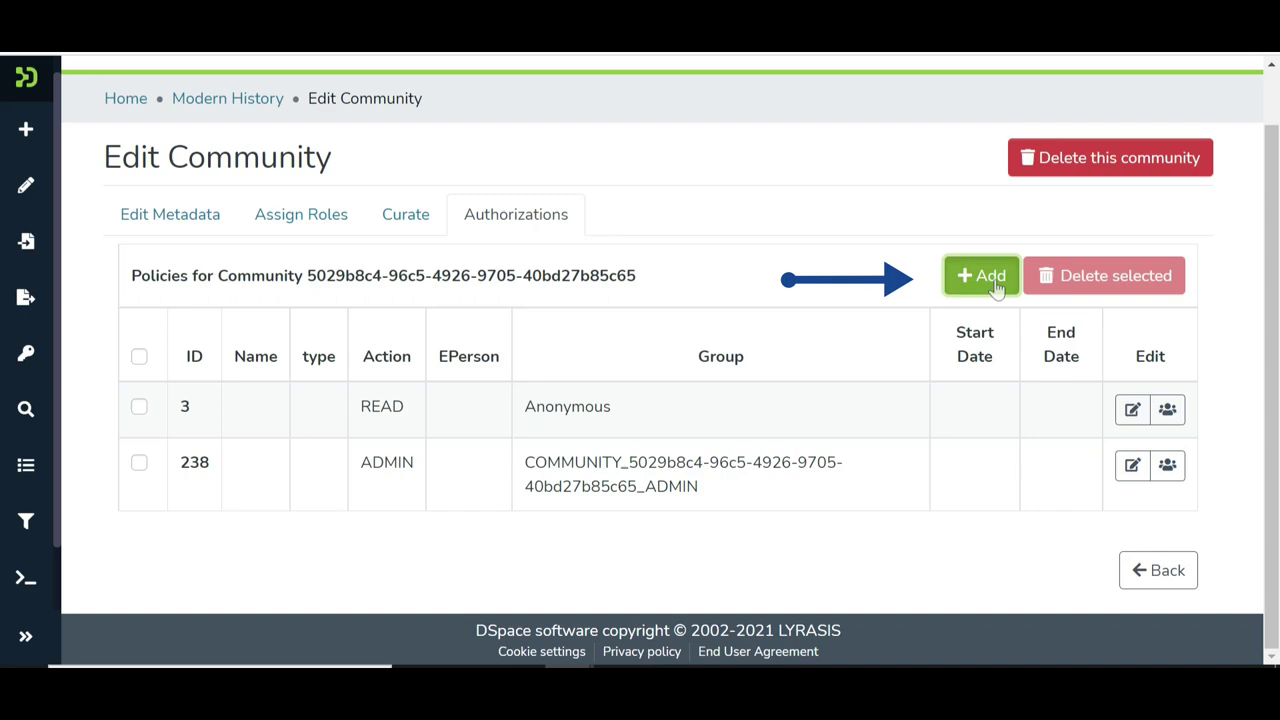
{"action": "type", "text": "Policy 1"}
{"action": "key", "text": "Tab"}
{"action": "type", "text": "This is a dummy po"}
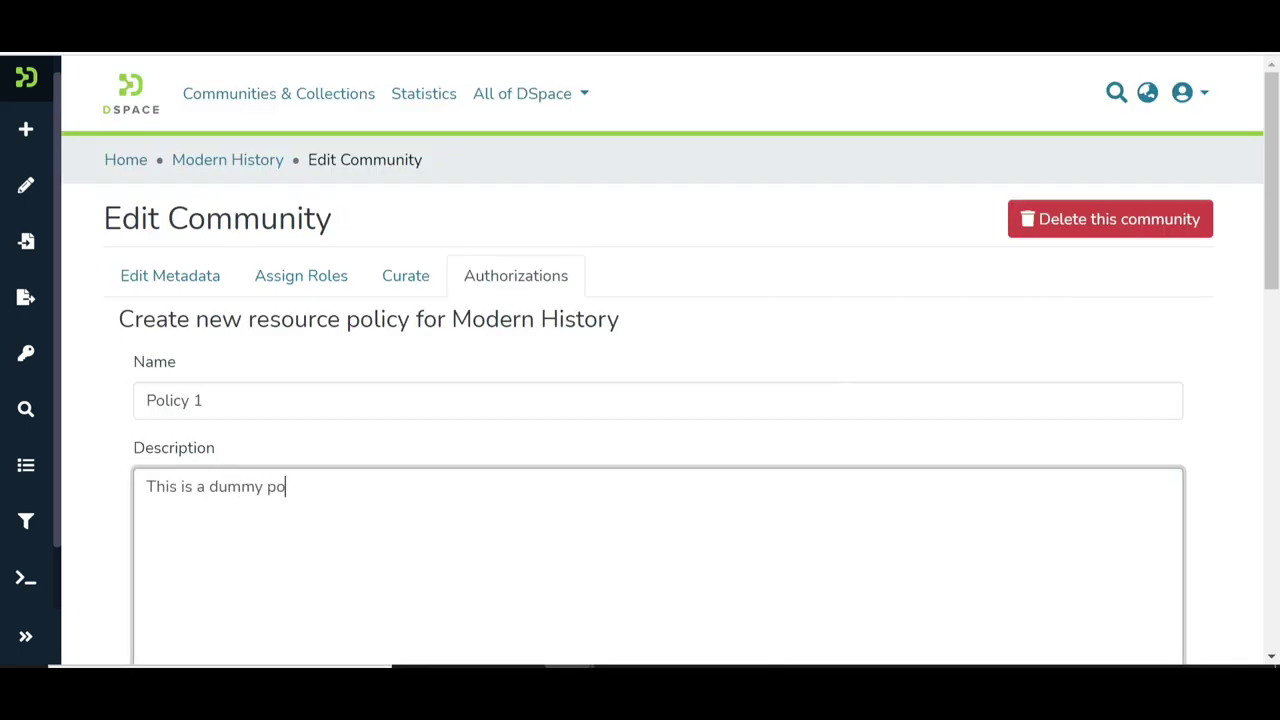
{"action": "type", "text": "licy"}
{"action": "scroll", "coordinate": [904, 211], "scroll_direction": "down", "scroll_amount": 6}
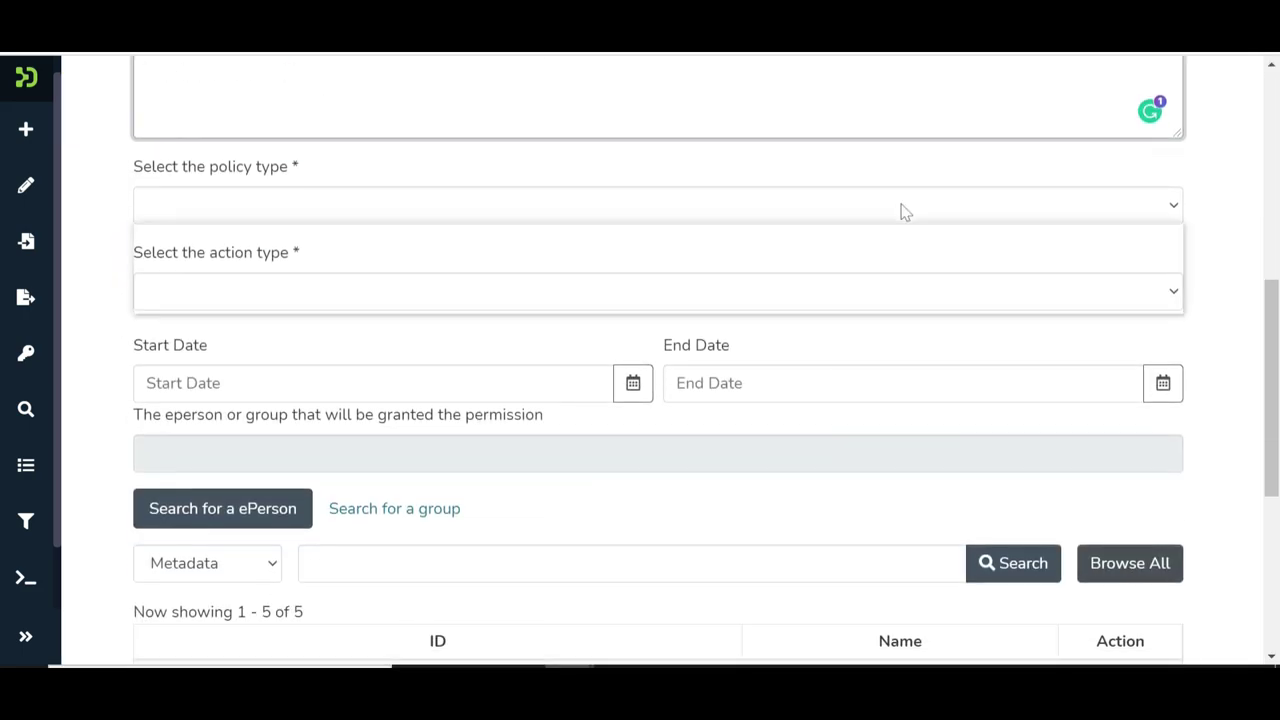
Set policy type TYPE_CUSTOM, action READ, and dates 2021-09-19 to 2021-09-26
{"action": "left_click", "coordinate": [904, 211]}
{"action": "scroll", "coordinate": [904, 211], "scroll_direction": "down", "scroll_amount": 1}
{"action": "left_click", "coordinate": [898, 198]}
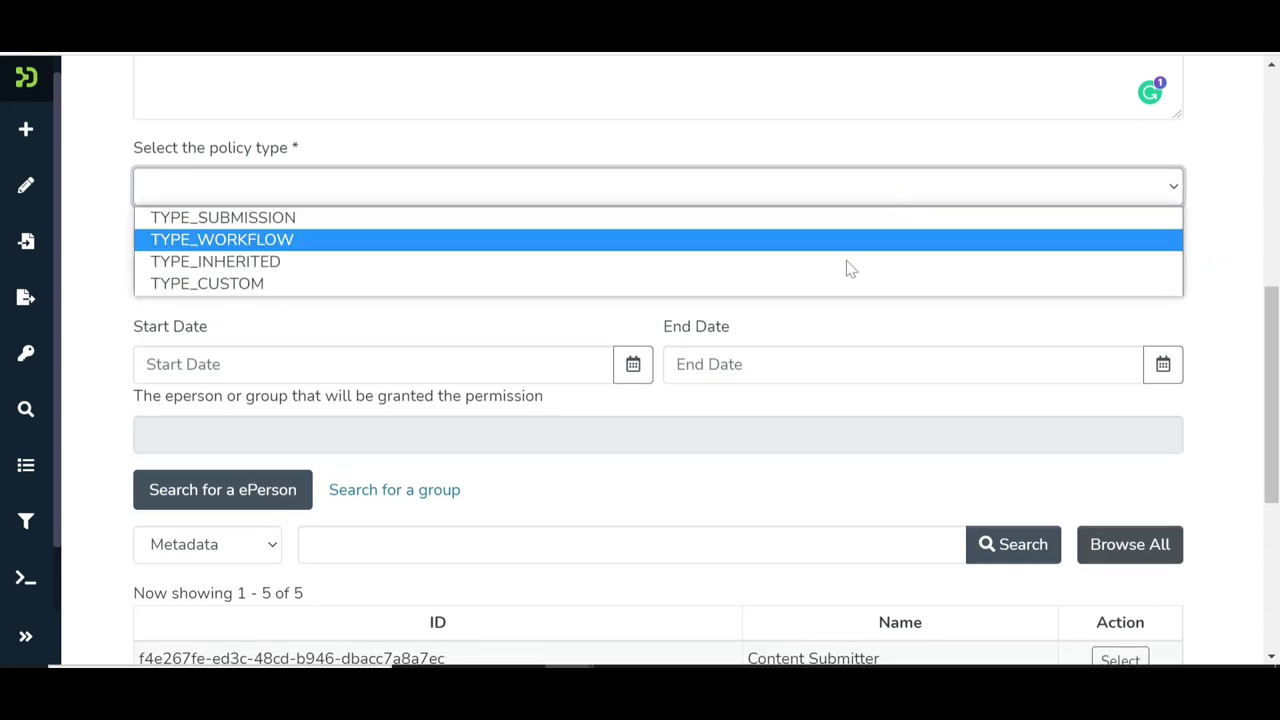
{"action": "left_click", "coordinate": [837, 286]}
{"action": "left_click", "coordinate": [837, 286]}
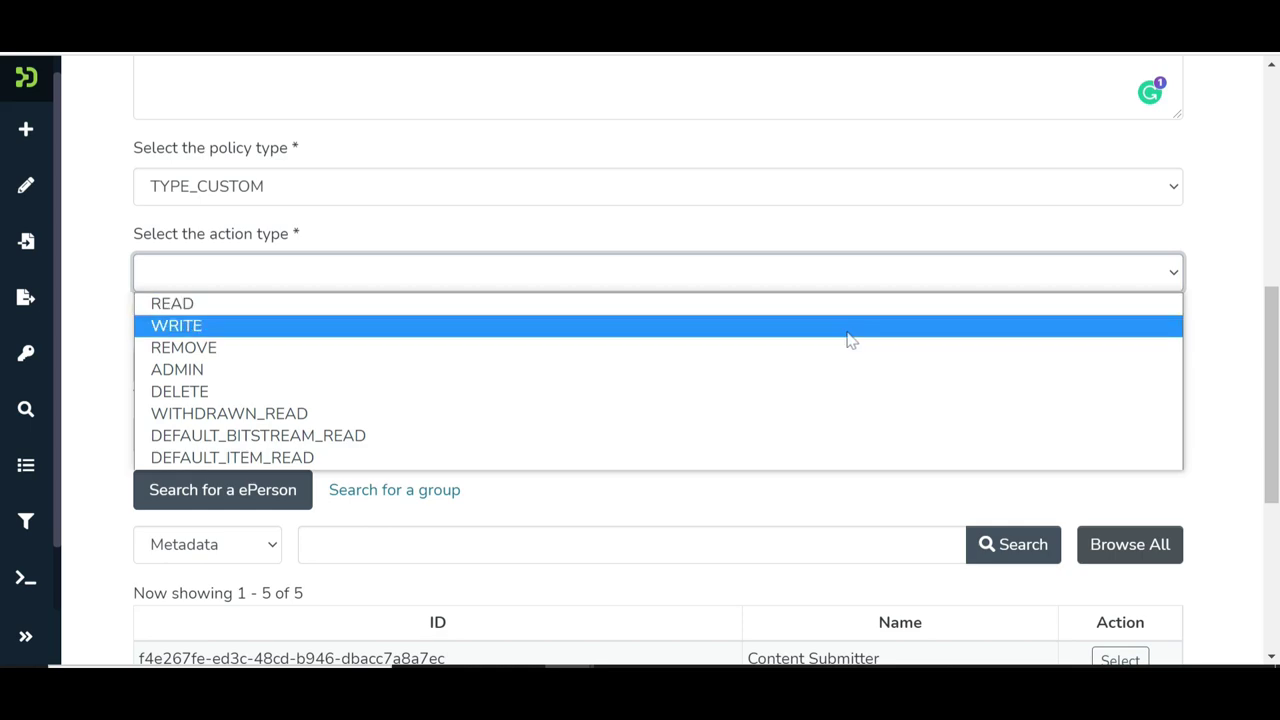
{"action": "left_click", "coordinate": [868, 306]}
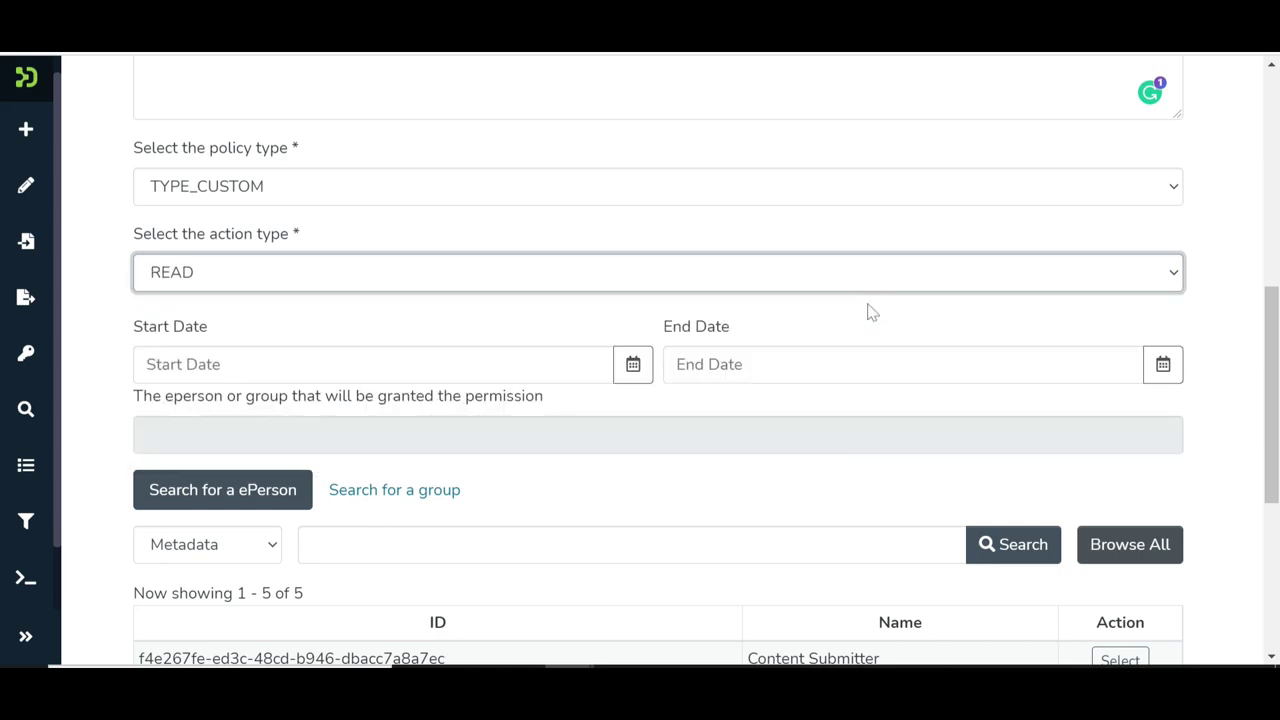
{"action": "left_click", "coordinate": [638, 374]}
{"action": "left_click", "coordinate": [346, 537]}
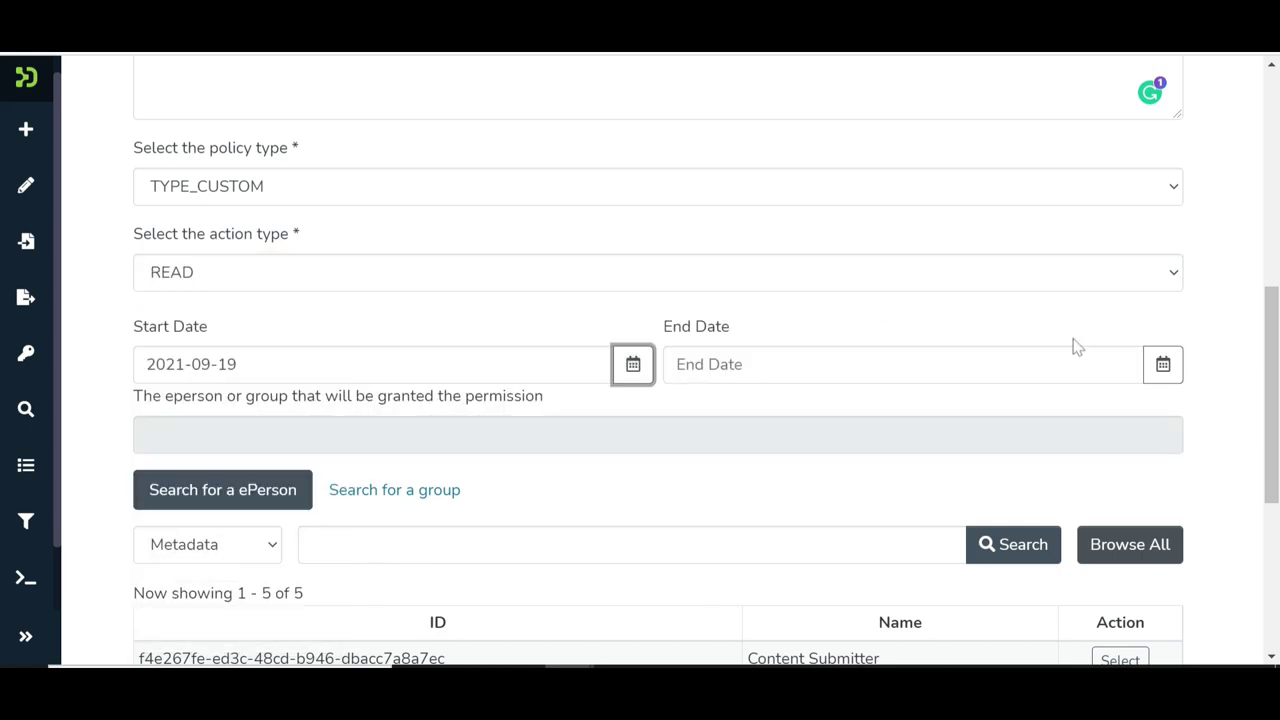
{"action": "left_click", "coordinate": [1163, 364]}
{"action": "left_click", "coordinate": [874, 567]}
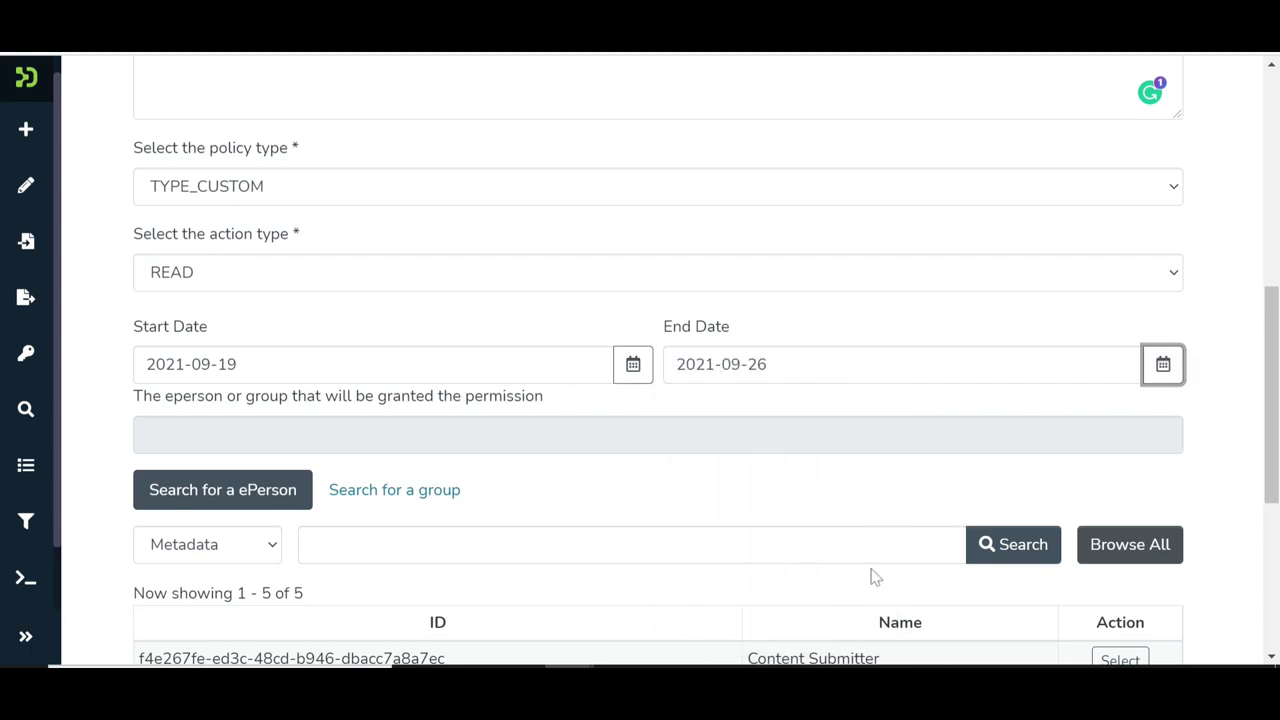
{"action": "scroll", "coordinate": [815, 505], "scroll_direction": "down", "scroll_amount": 5}
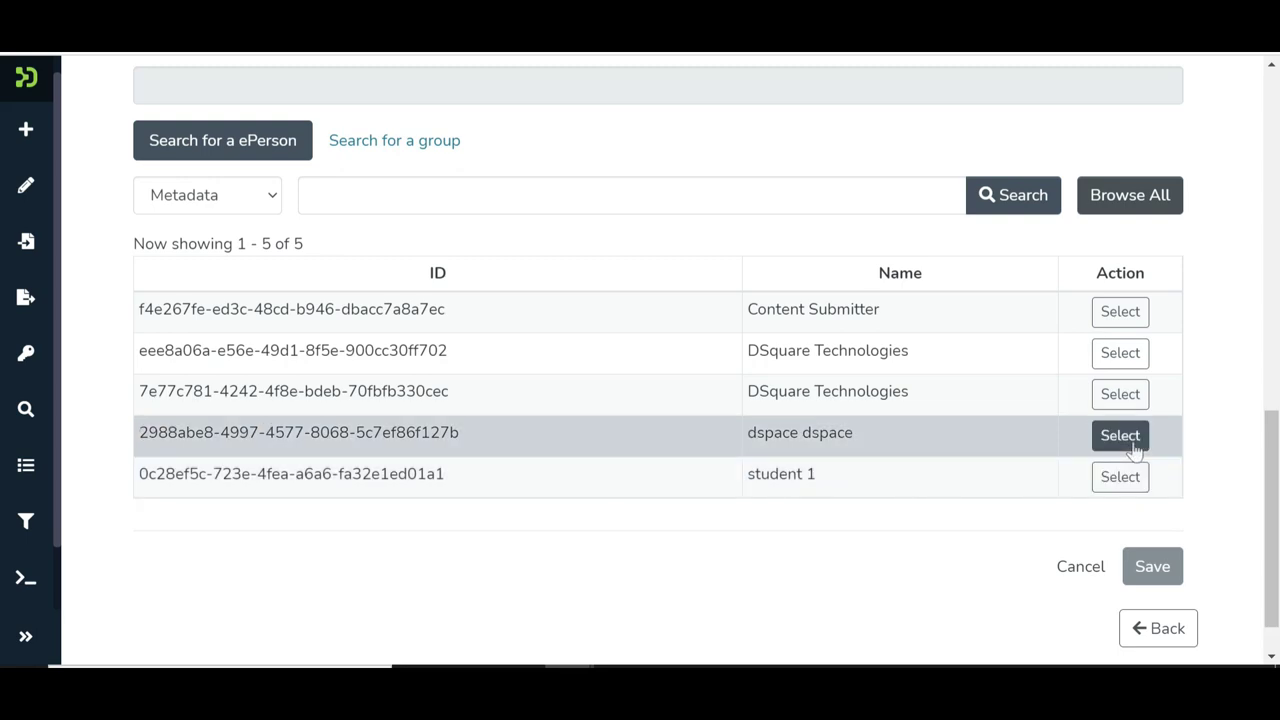
Select the DSquare Technologies ePerson as grantee and save Policy 1
{"action": "left_click", "coordinate": [1120, 395]}
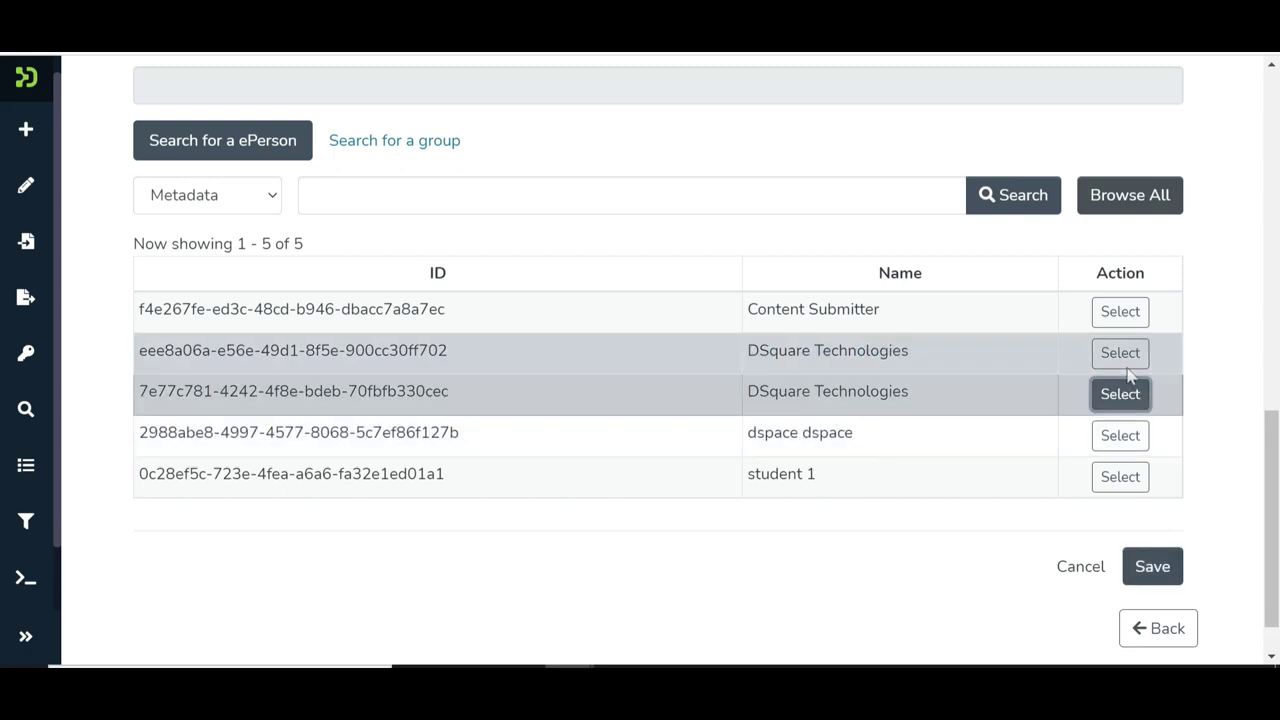
{"action": "left_click", "coordinate": [1124, 362]}
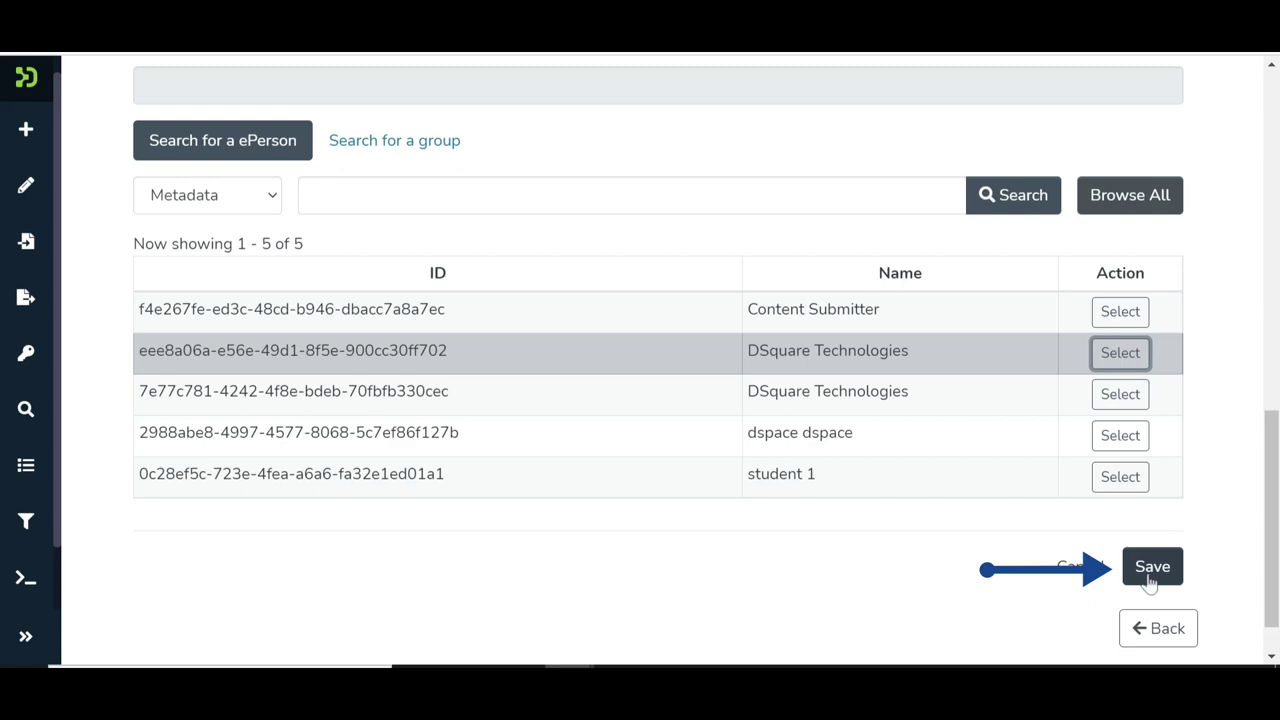
{"action": "left_click", "coordinate": [1150, 578]}
Select Policy 1 (ID 239) in Modern History's authorizations and delete it
{"action": "scroll", "coordinate": [915, 607], "scroll_direction": "down", "scroll_amount": 1}
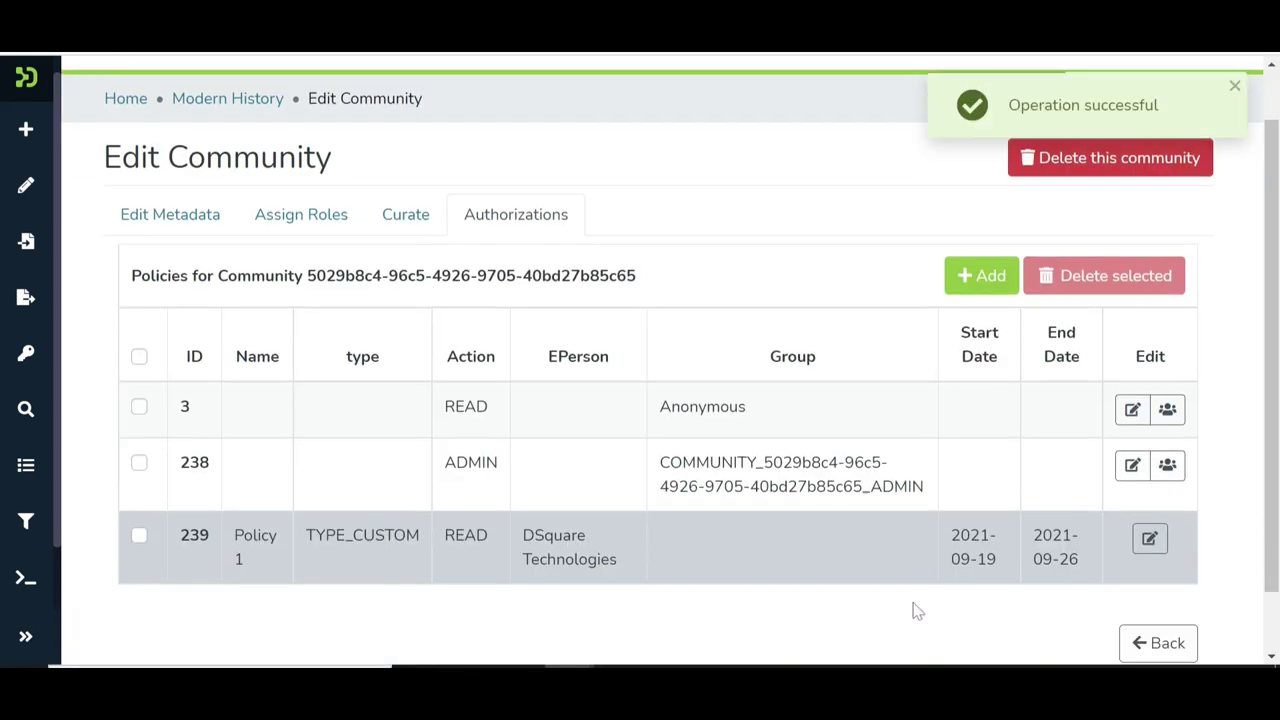
{"action": "scroll", "coordinate": [915, 609], "scroll_direction": "down", "scroll_amount": 2}
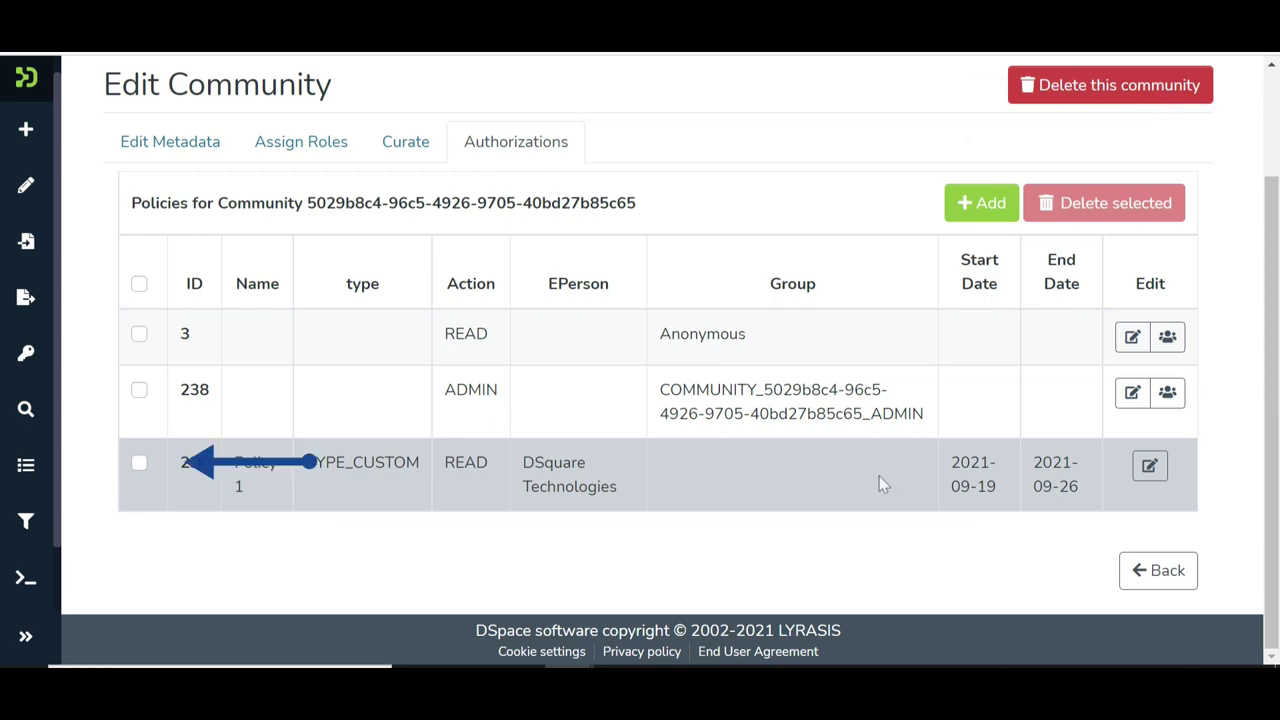
{"action": "left_click", "coordinate": [138, 466]}
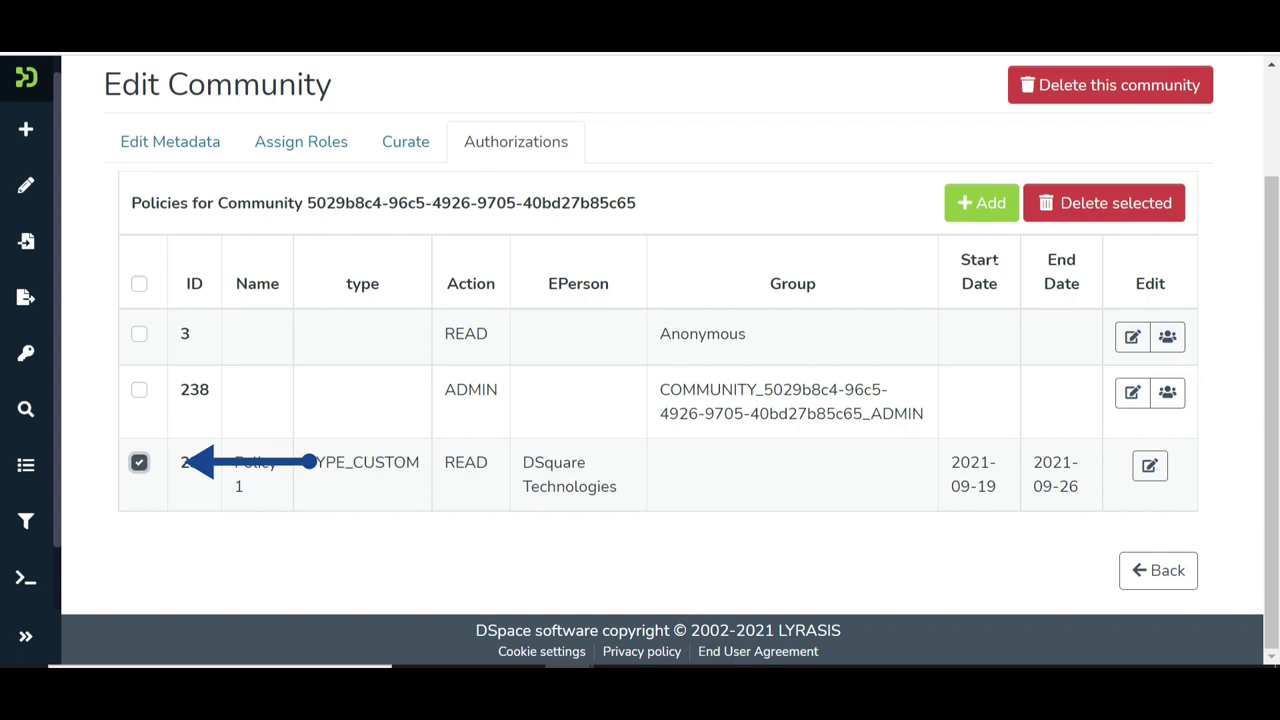
{"action": "left_click", "coordinate": [1112, 203]}
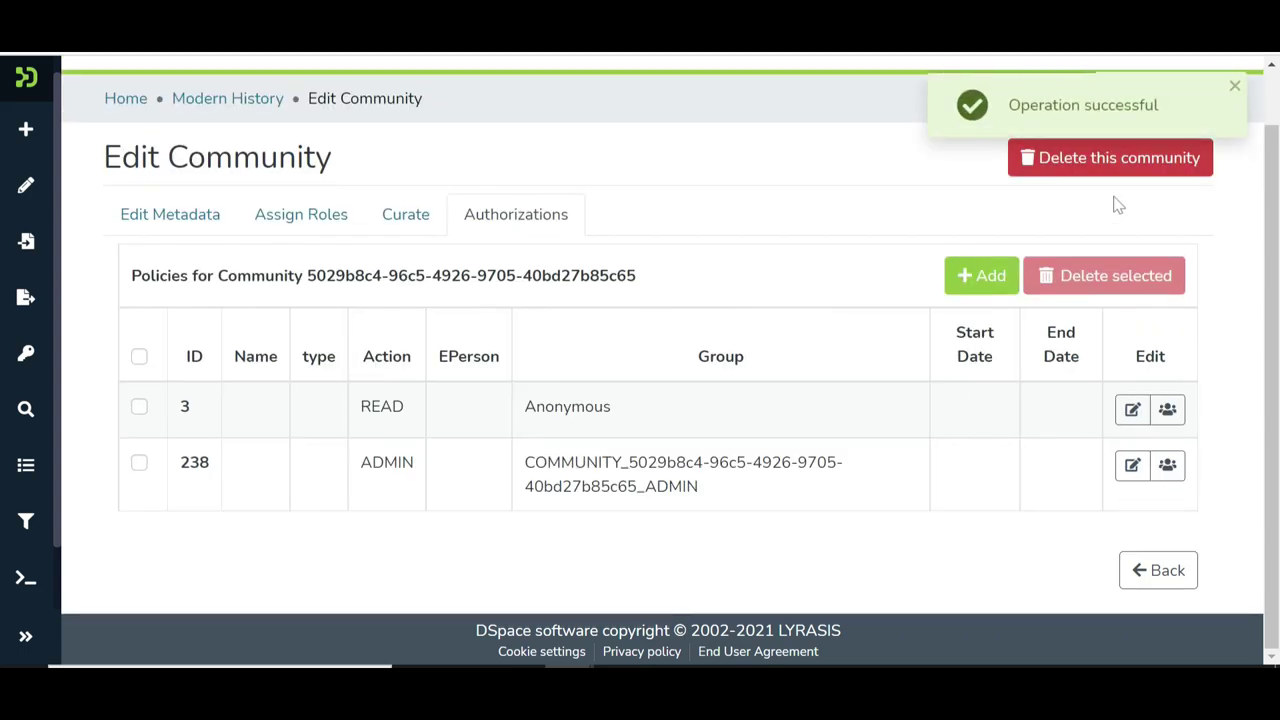